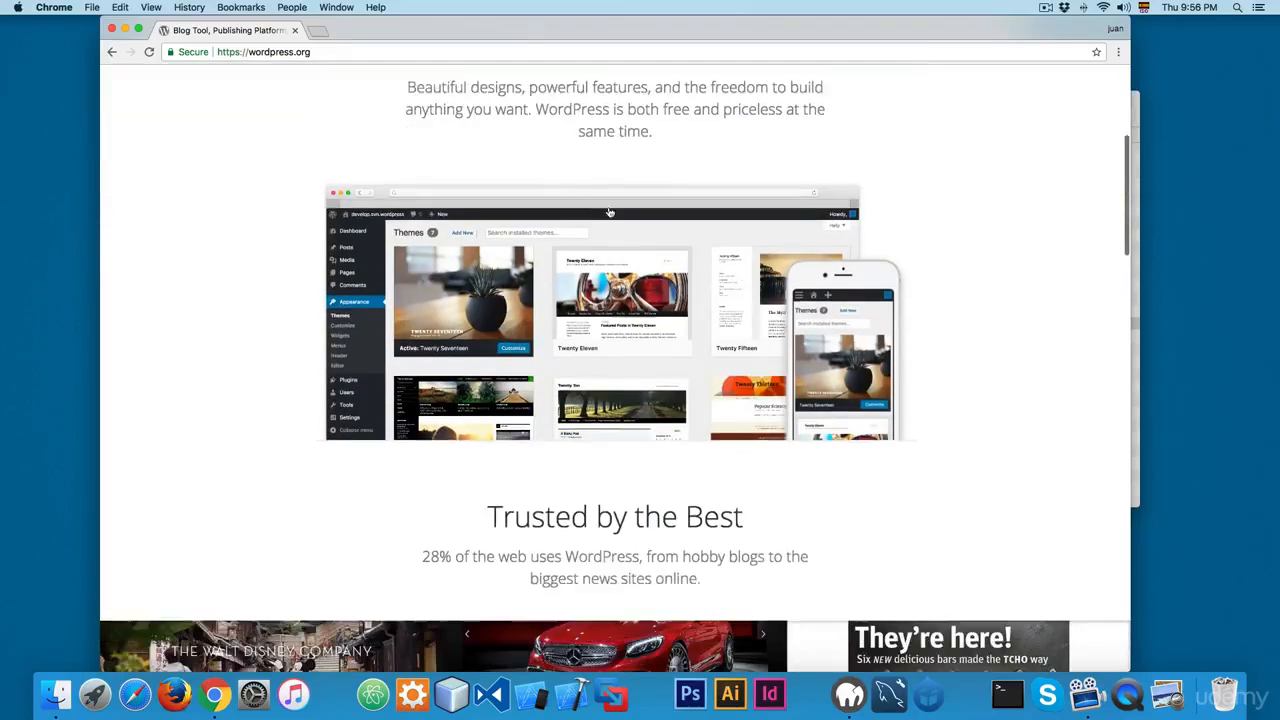
# Step: Download the WordPress 4.8.1 zip file from the WordPress.org download page
pyautogui.scroll(6, 892, 155)
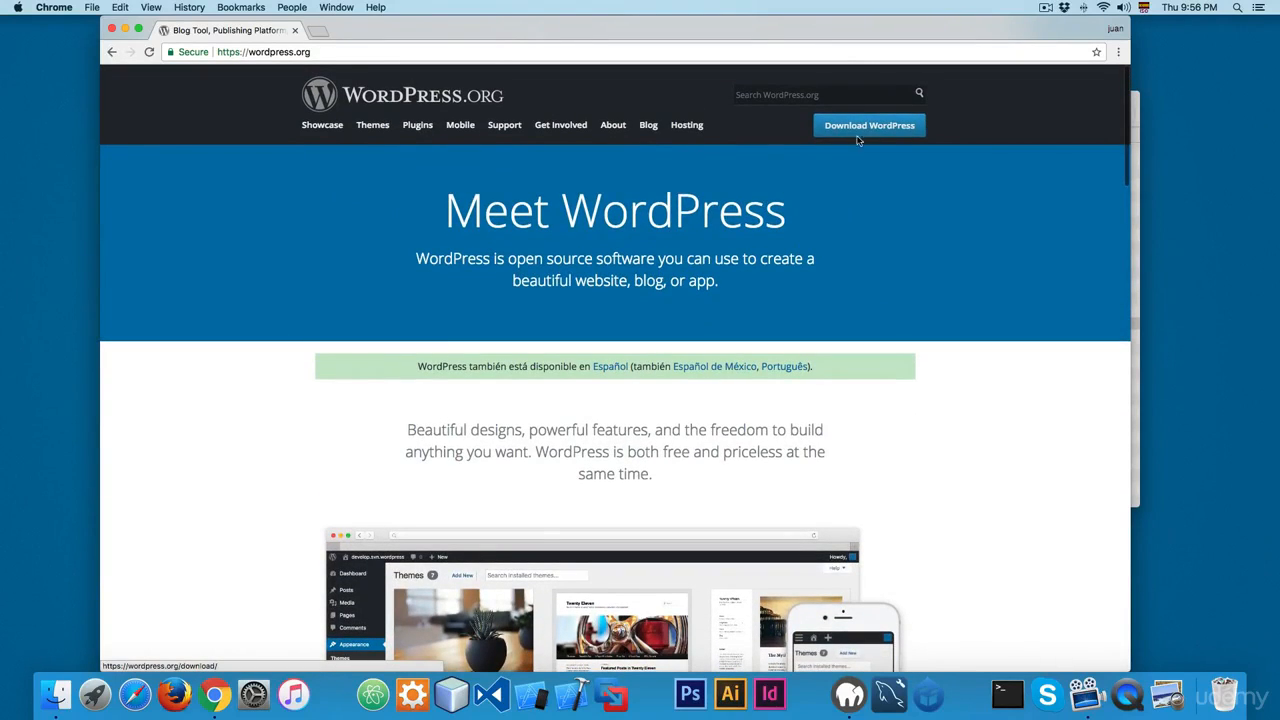
pyautogui.click(855, 130)
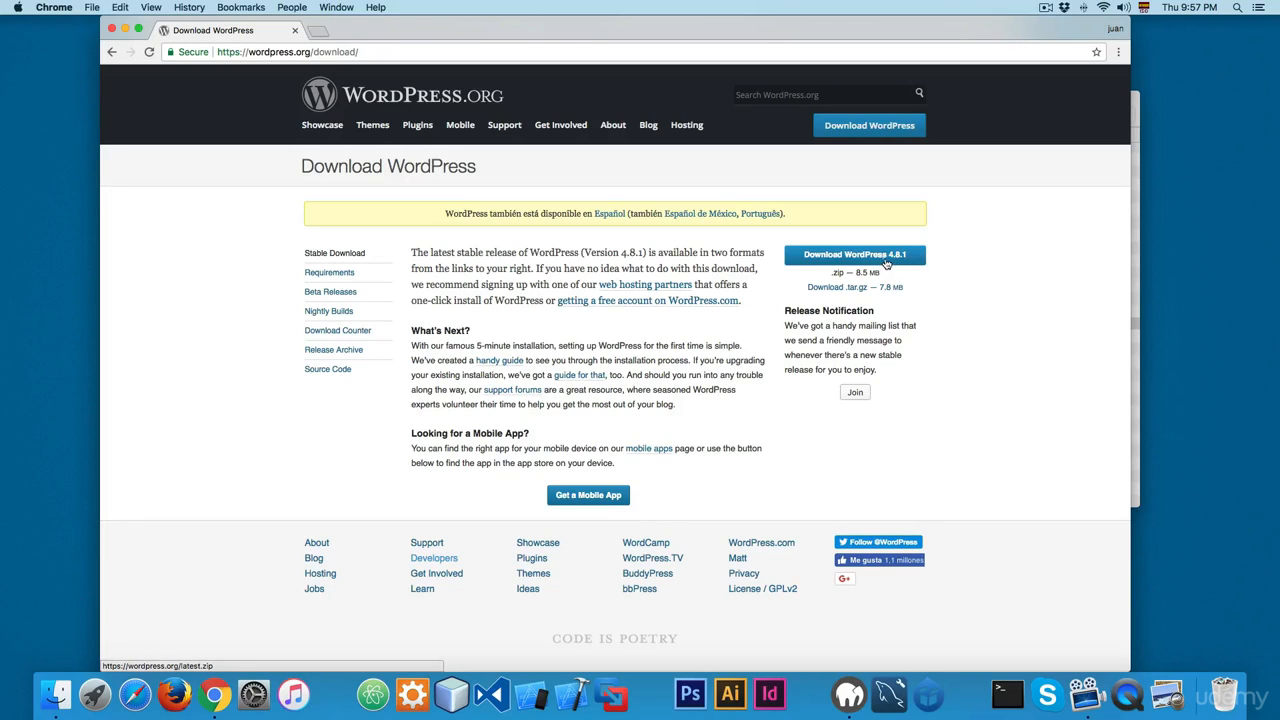
pyautogui.click(886, 258)
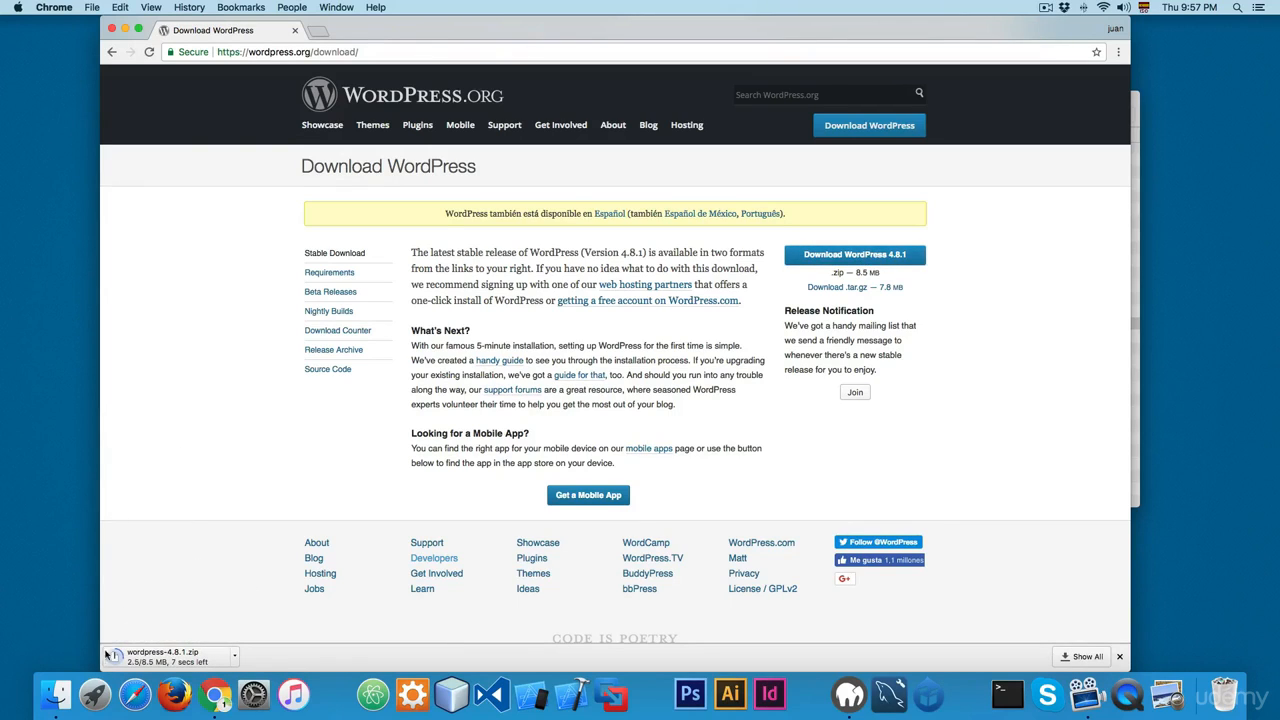
# Step: Switch to Finder and arrange the Downloads window containing wordpress-4.8.1.zip beside the htdocs window
pyautogui.click(70, 693)
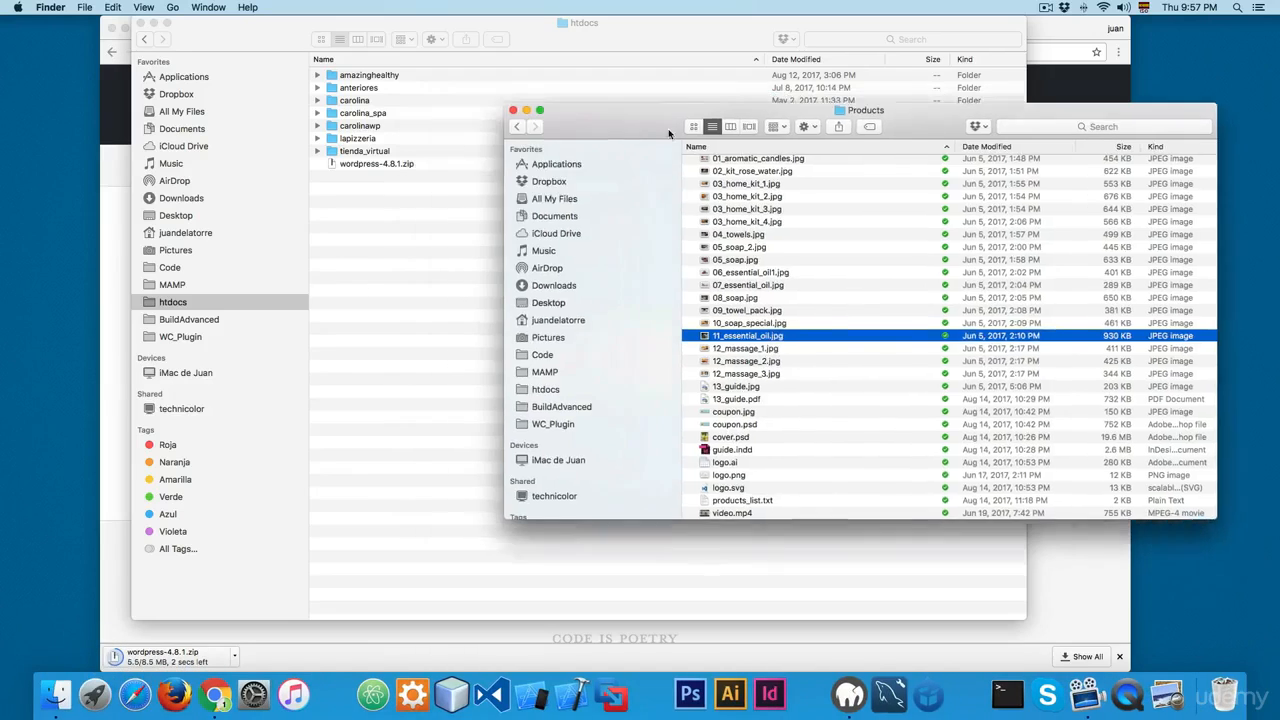
pyautogui.moveTo(669, 133); pyautogui.dragTo(843, 194)
pyautogui.moveTo(582, 47); pyautogui.dragTo(973, 52)
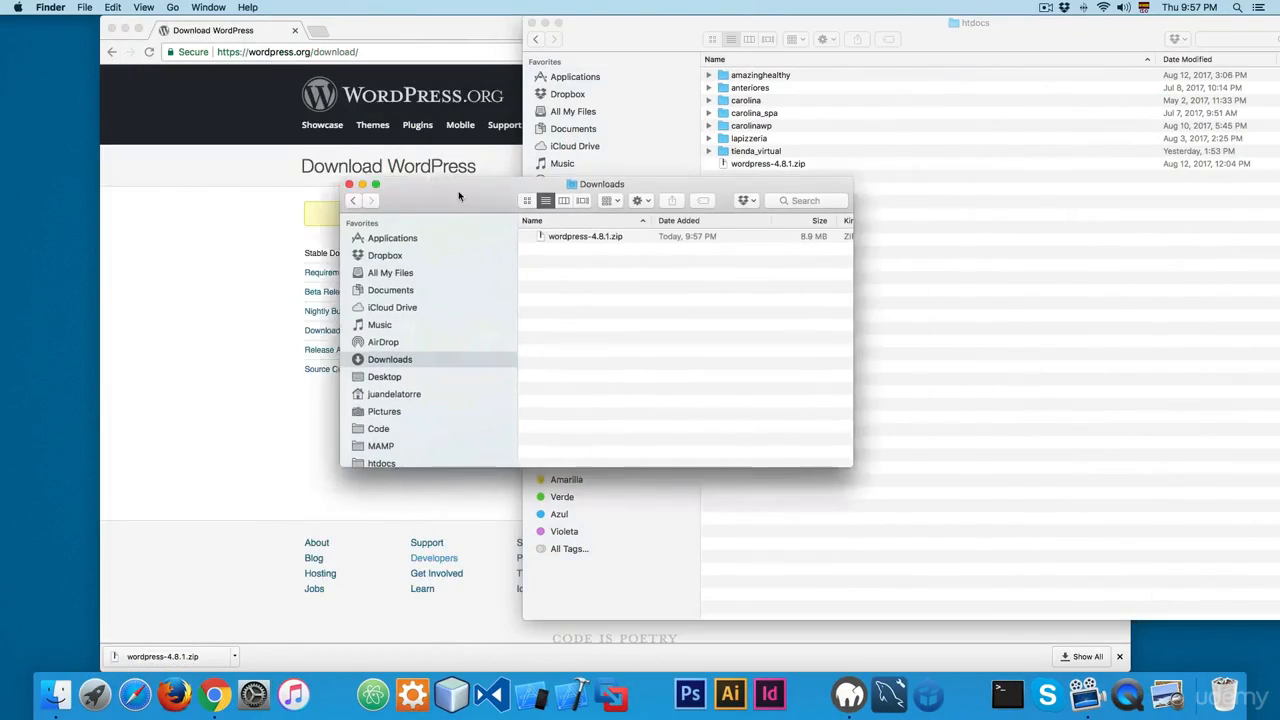
pyautogui.moveTo(459, 196); pyautogui.dragTo(317, 234)
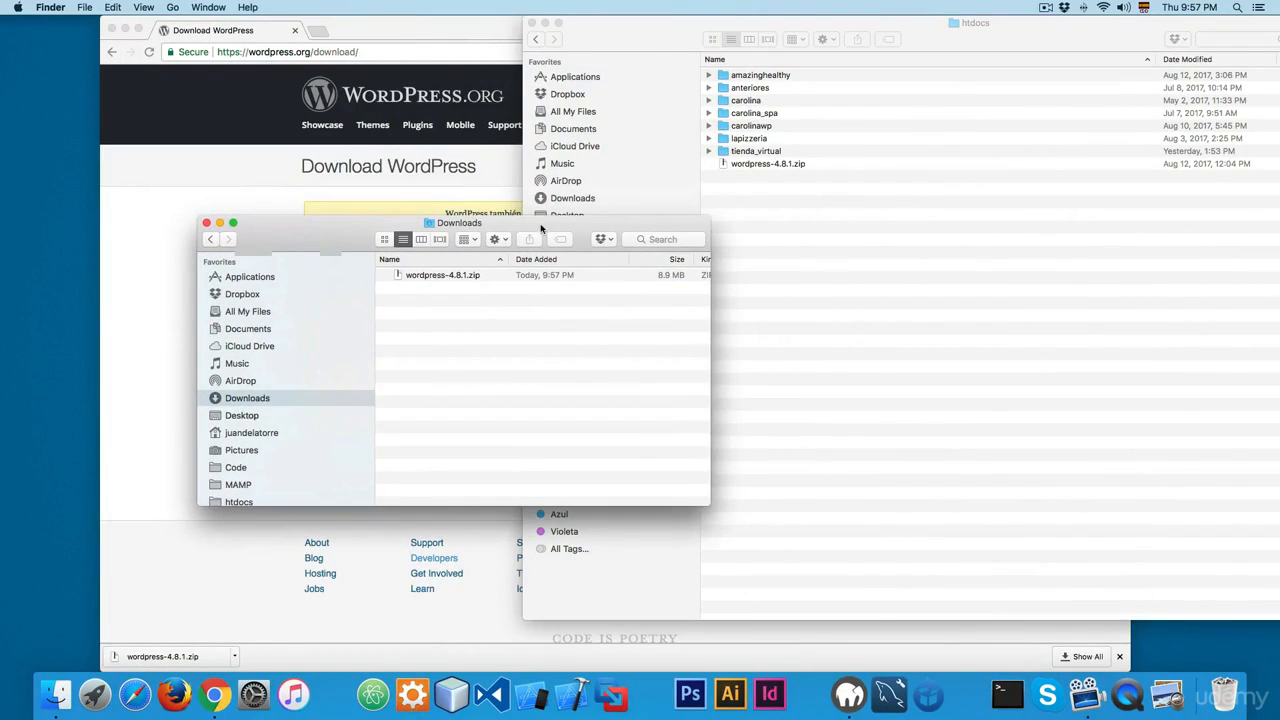
pyautogui.click(436, 277)
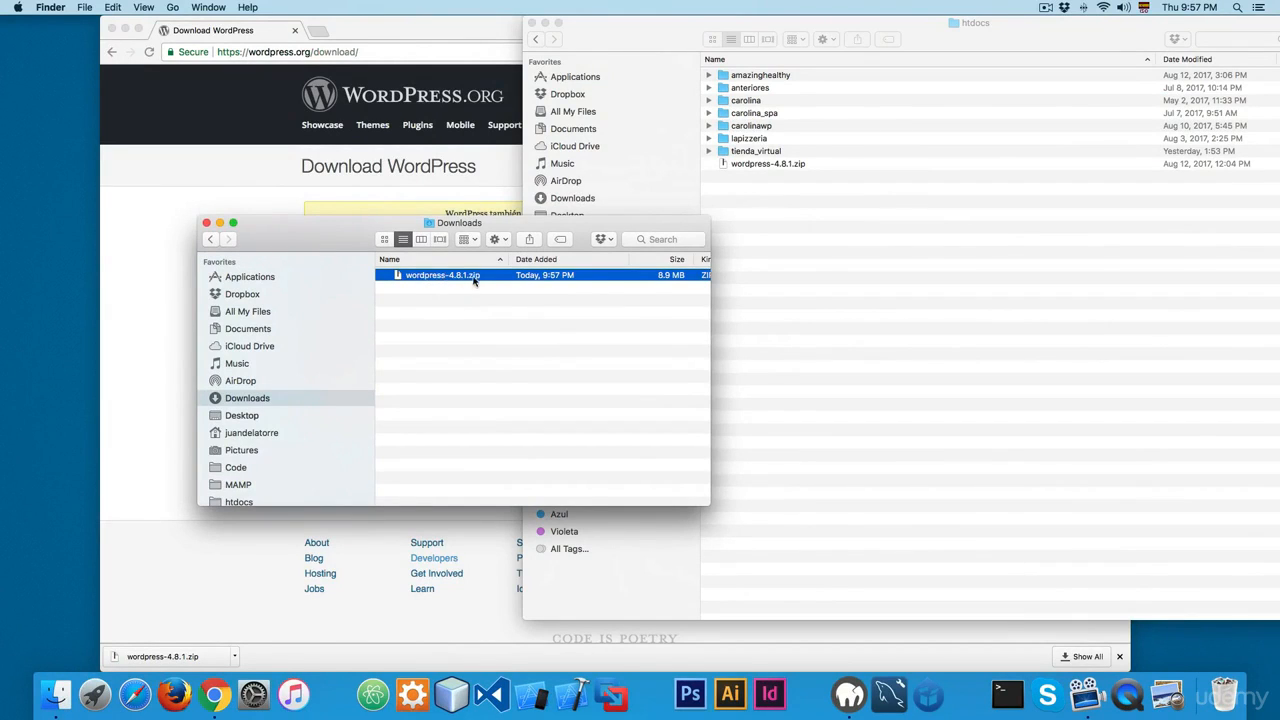
pyautogui.click(758, 290)
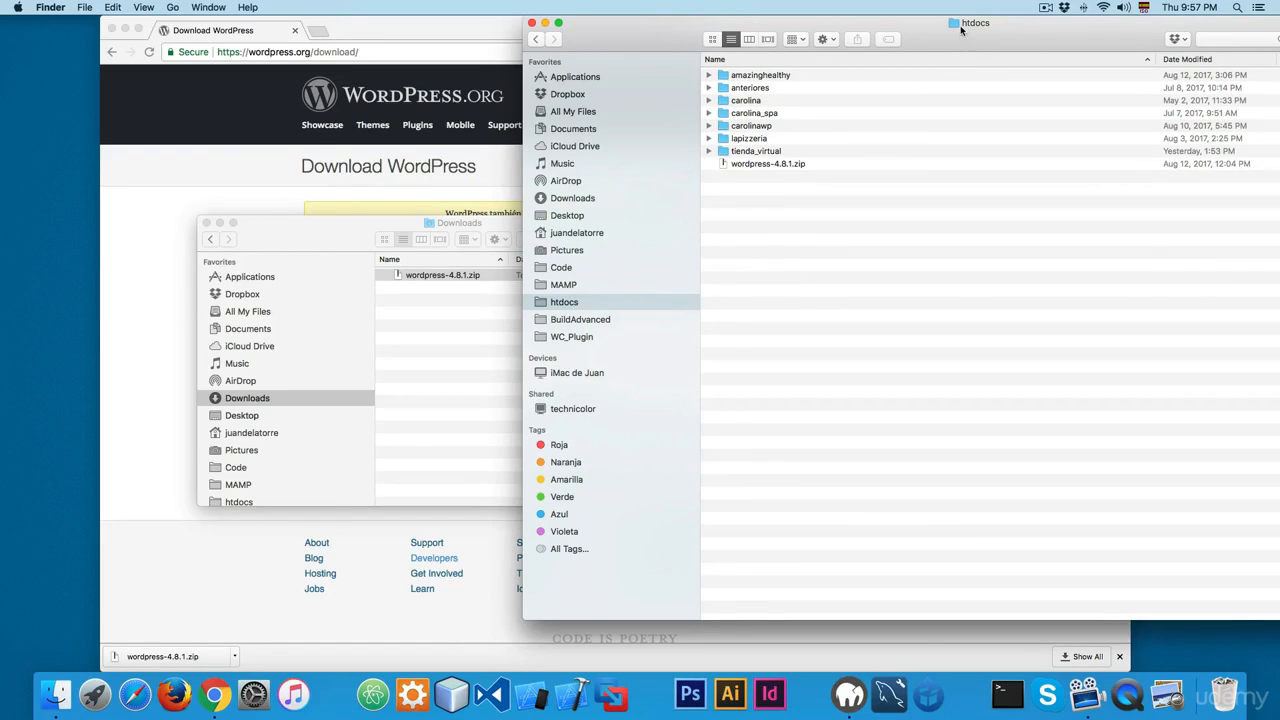
# Step: Locate MAMP in the Applications folder and open the htdocs folder inside it
pyautogui.click(578, 78)
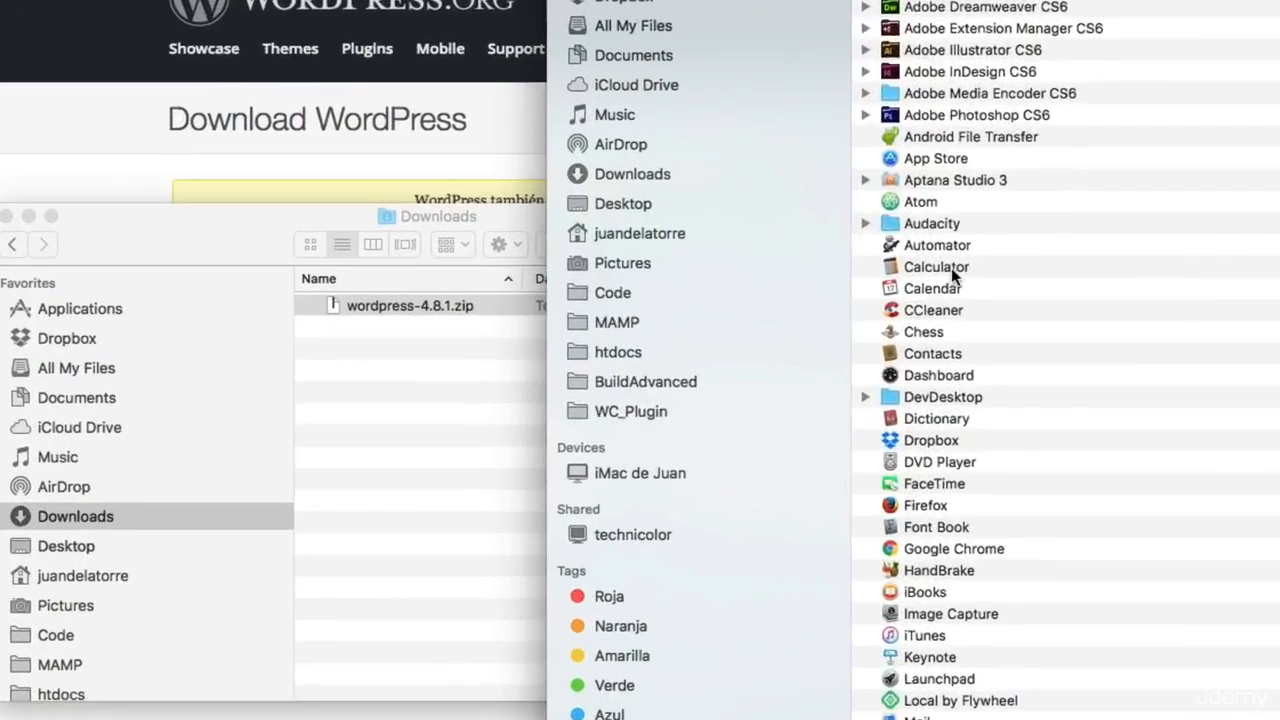
pyautogui.scroll(-10, 951, 276)
pyautogui.scroll(2, 943, 363)
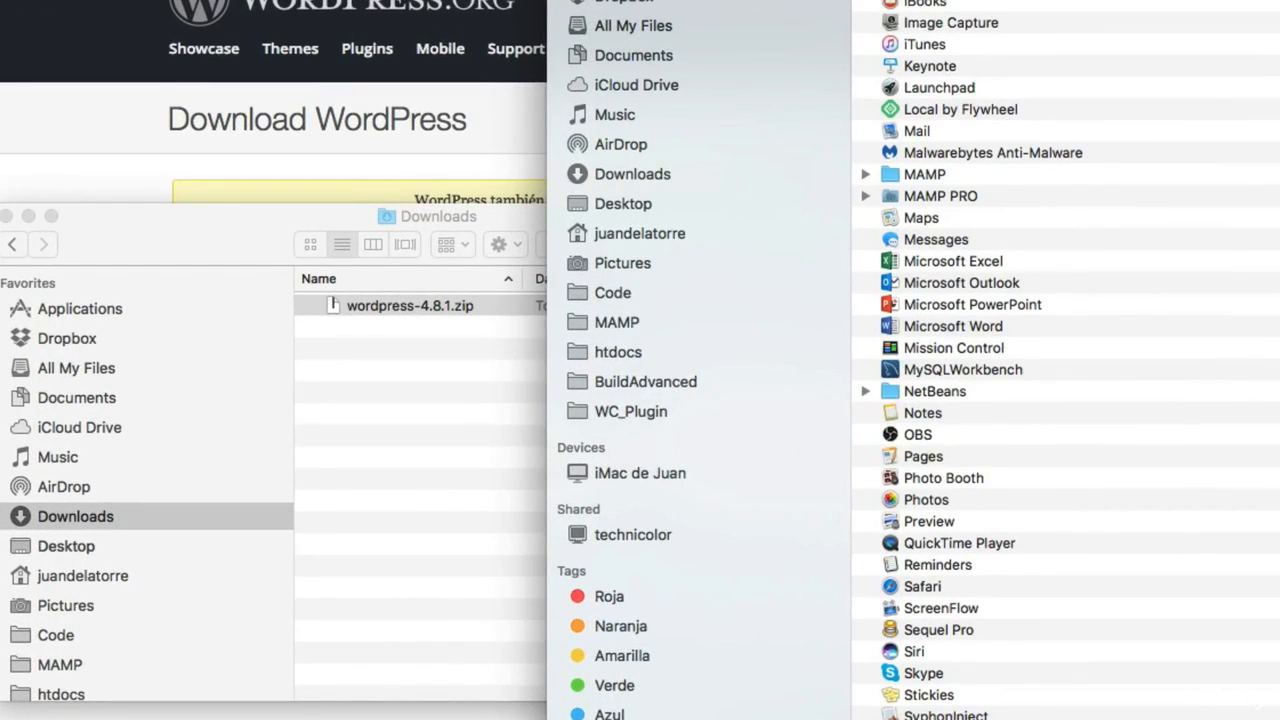
pyautogui.press('super+Tab')
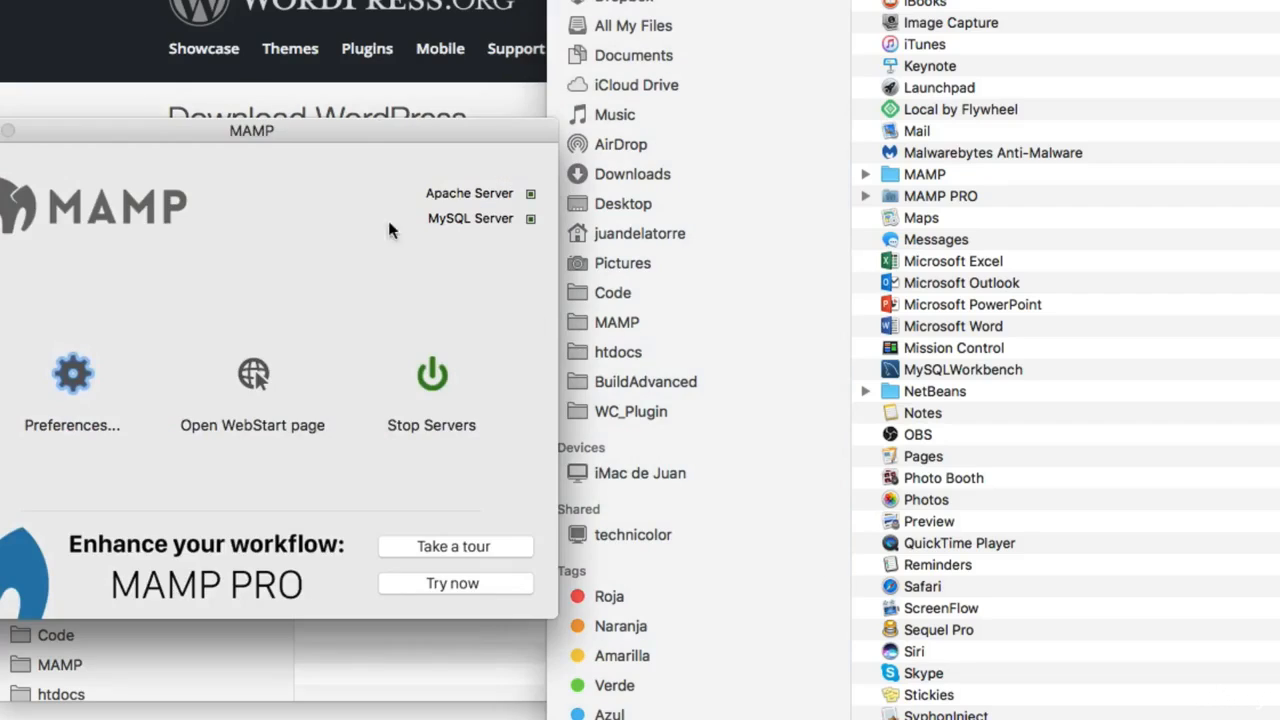
pyautogui.click(1221, 292)
pyautogui.doubleClick(913, 174)
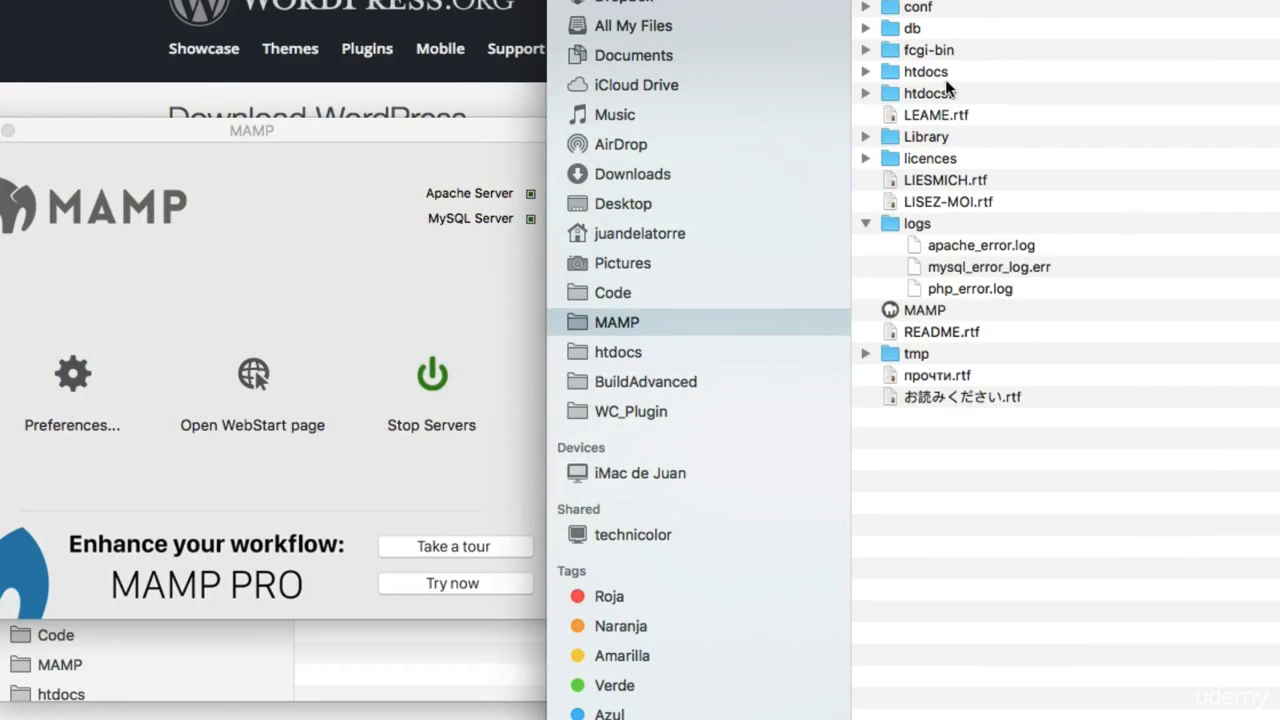
pyautogui.doubleClick(945, 72)
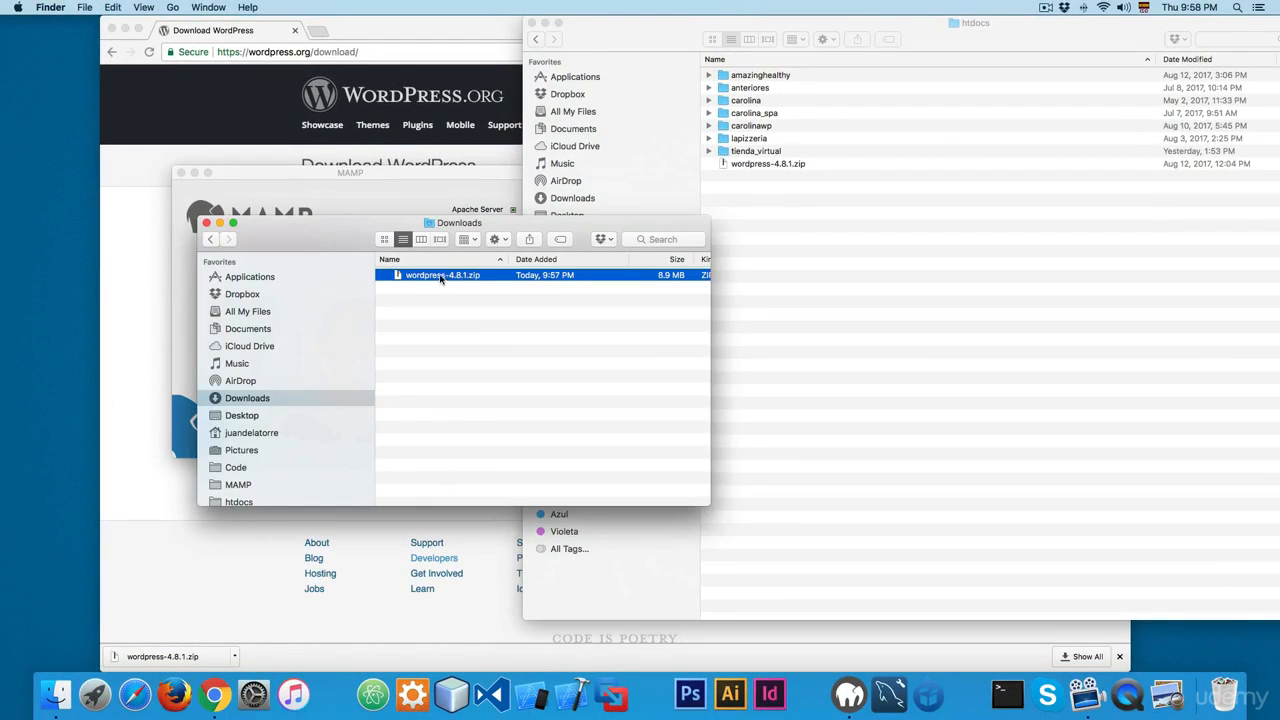
# Step: Move wordpress-4.8.1.zip from Downloads into htdocs, replacing the older copy there
pyautogui.moveTo(441, 279); pyautogui.dragTo(900, 294)
pyautogui.click(750, 197)
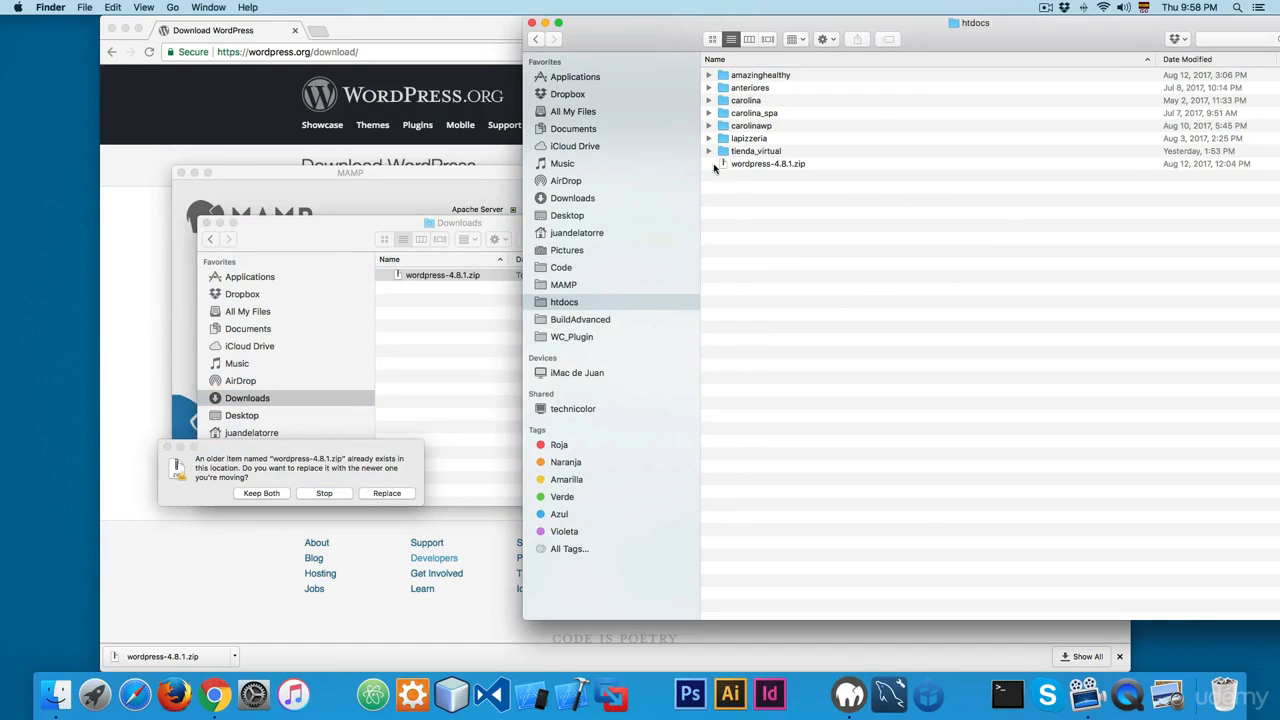
pyautogui.click(386, 494)
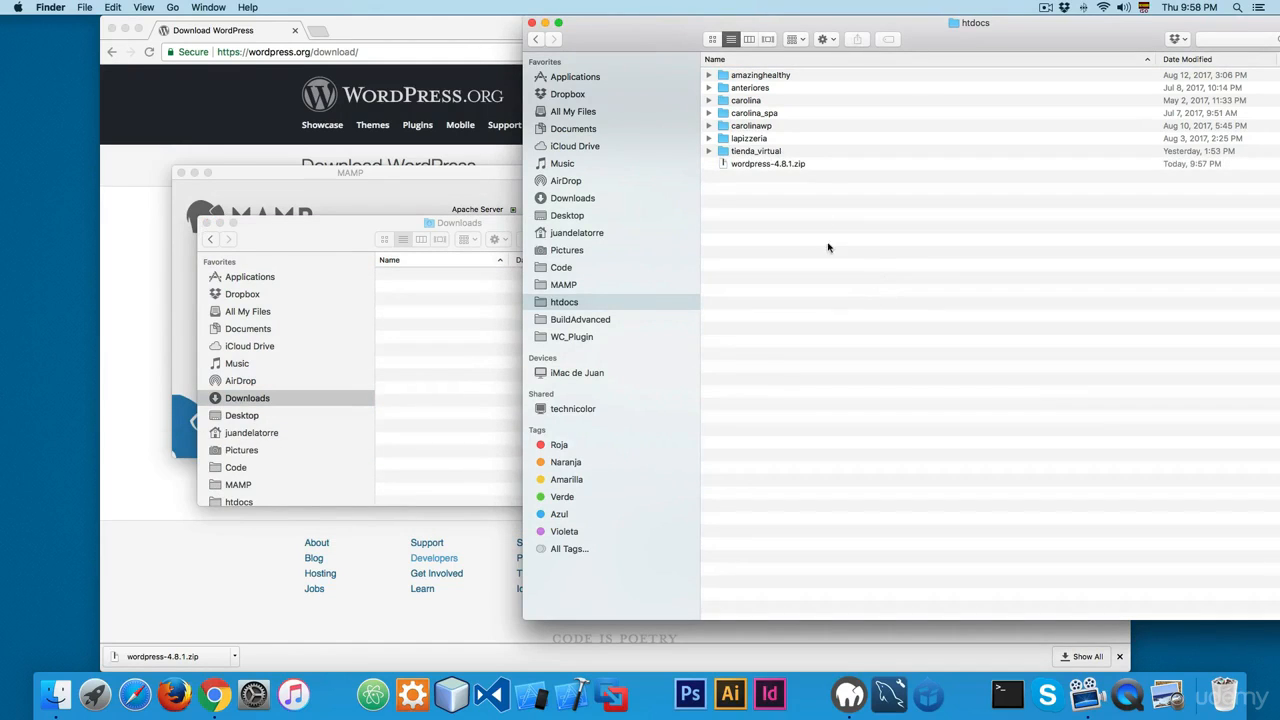
# Step: Extract wordpress-4.8.1.zip in htdocs and rename the extracted wordpress folder to woocommerce
pyautogui.doubleClick(779, 165)
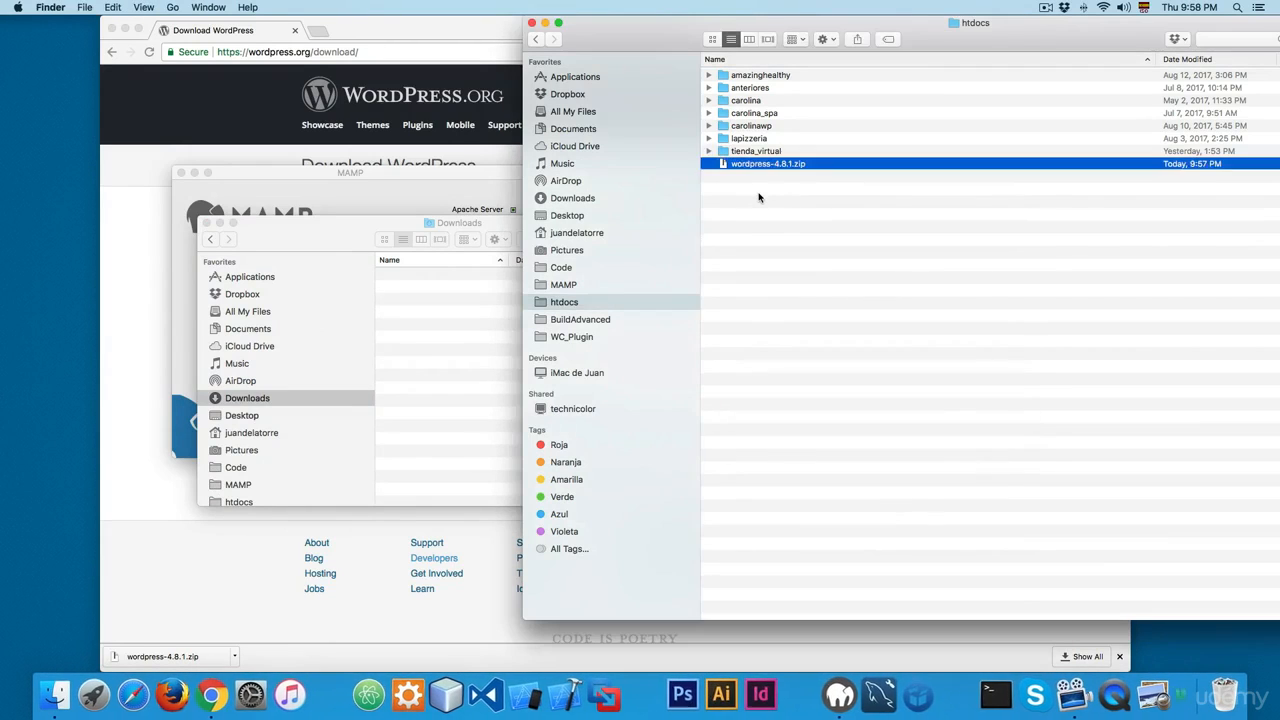
pyautogui.press('Return')
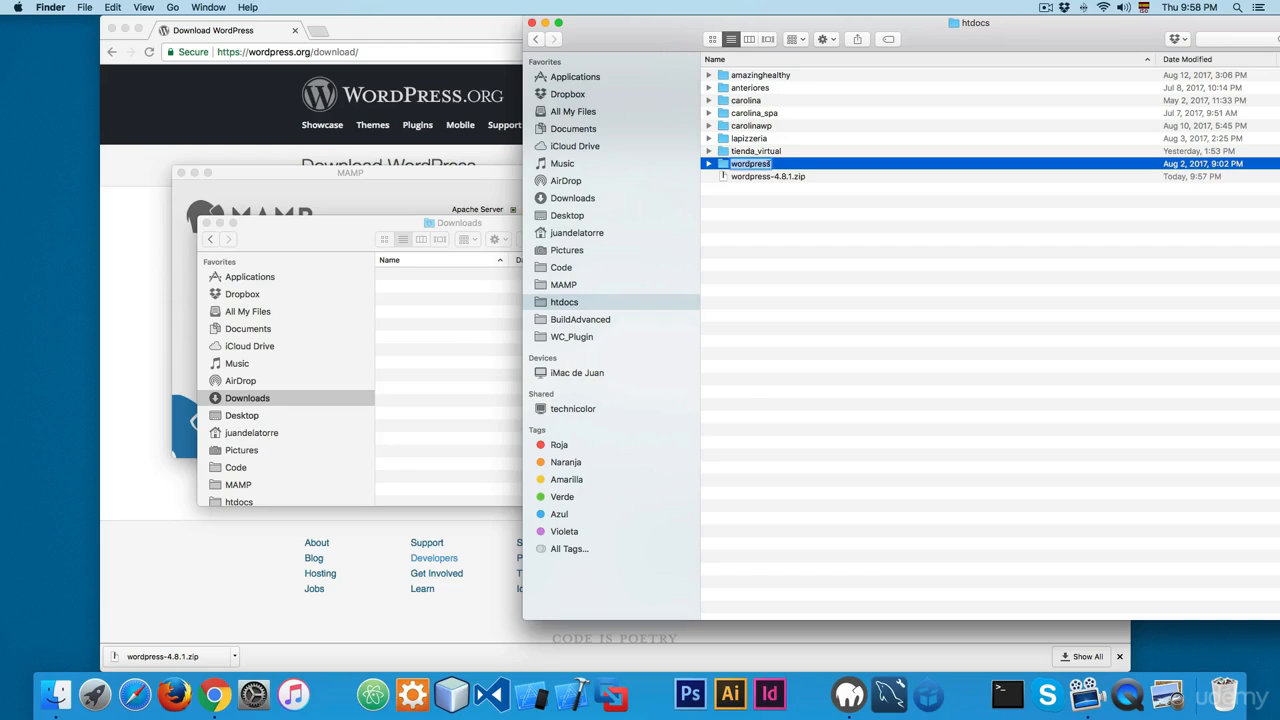
pyautogui.write('woodommerce')
pyautogui.press('Return')
# Step: Switch to MAMP, open its WebStart page in the browser and expand the list of tools
pyautogui.click(443, 177)
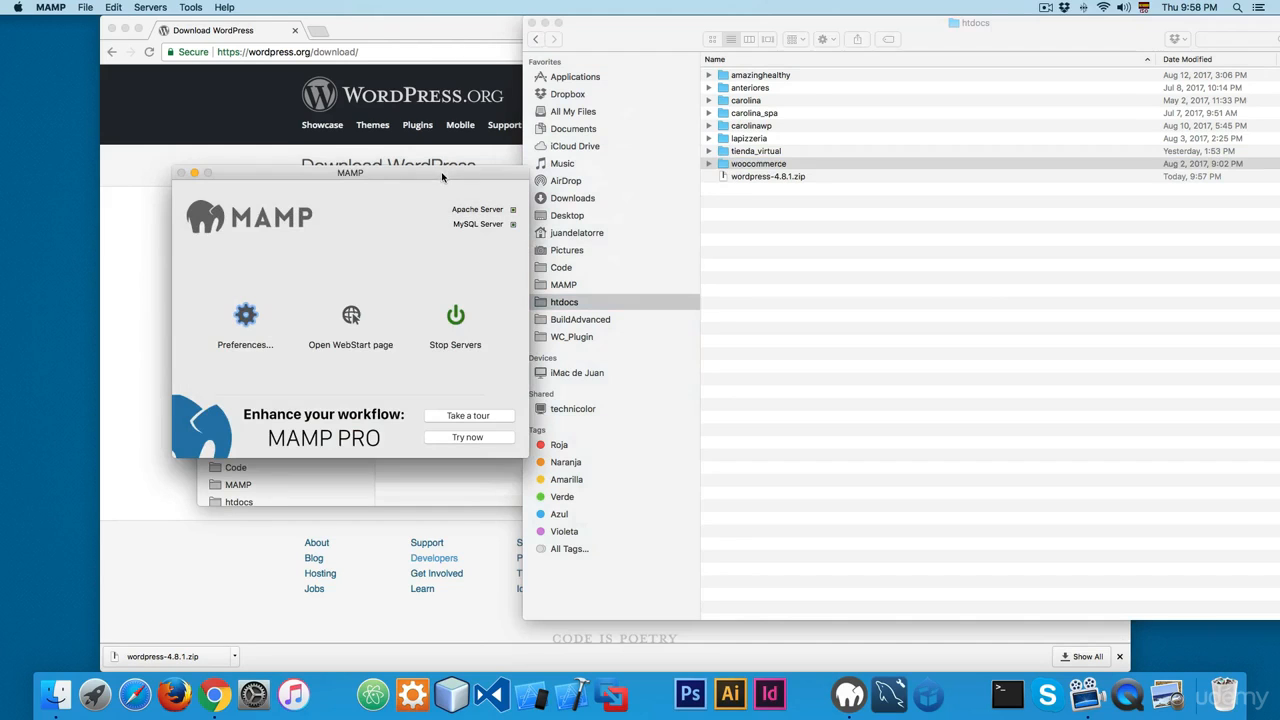
pyautogui.click(351, 318)
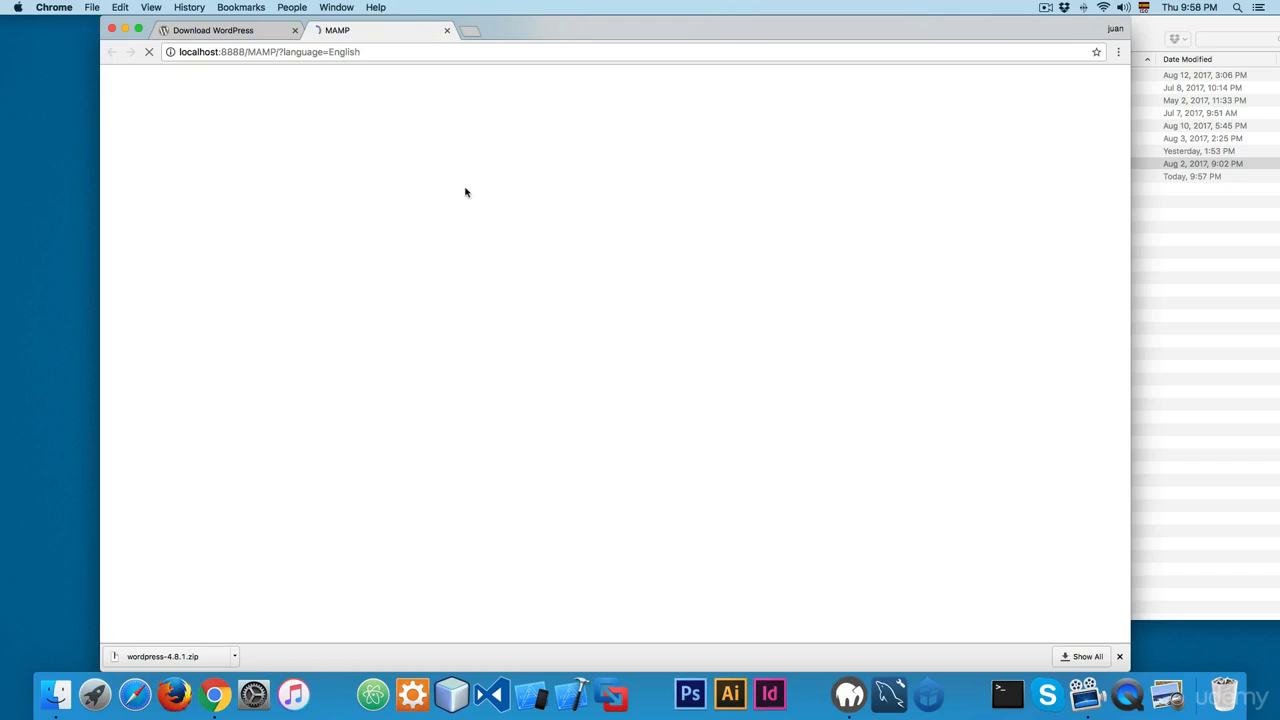
pyautogui.click(478, 100)
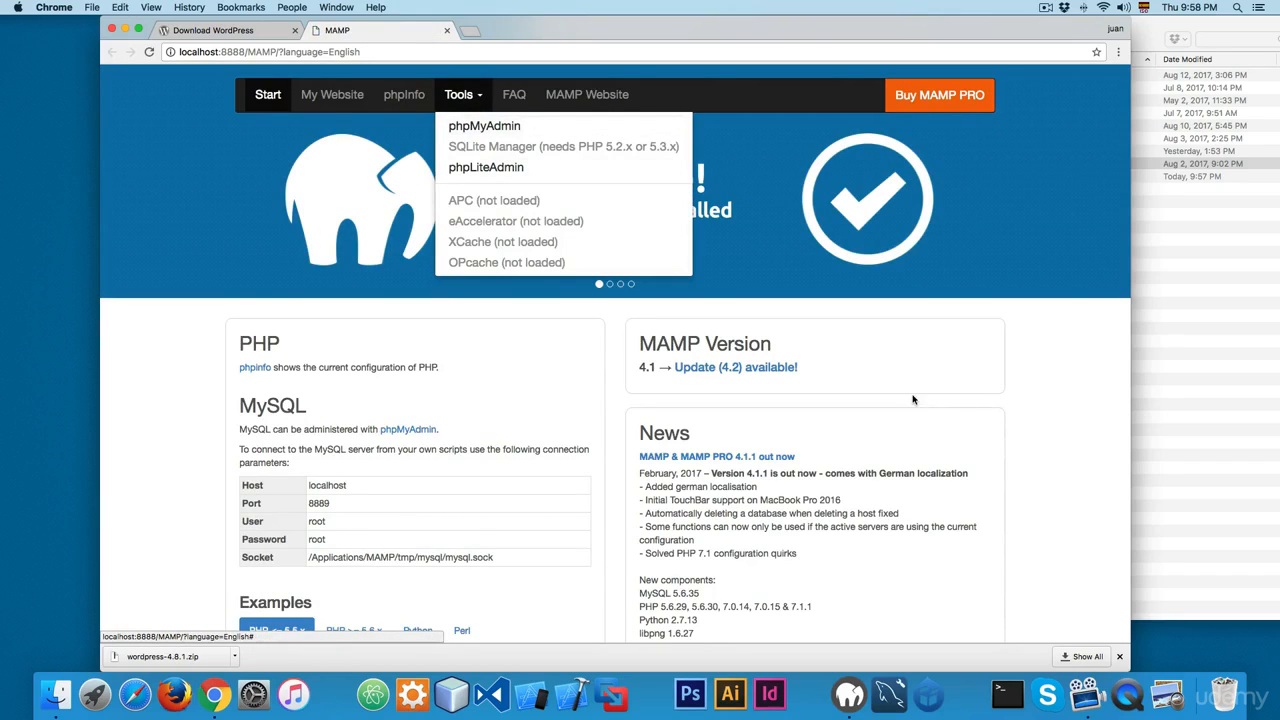
pyautogui.click(1040, 440)
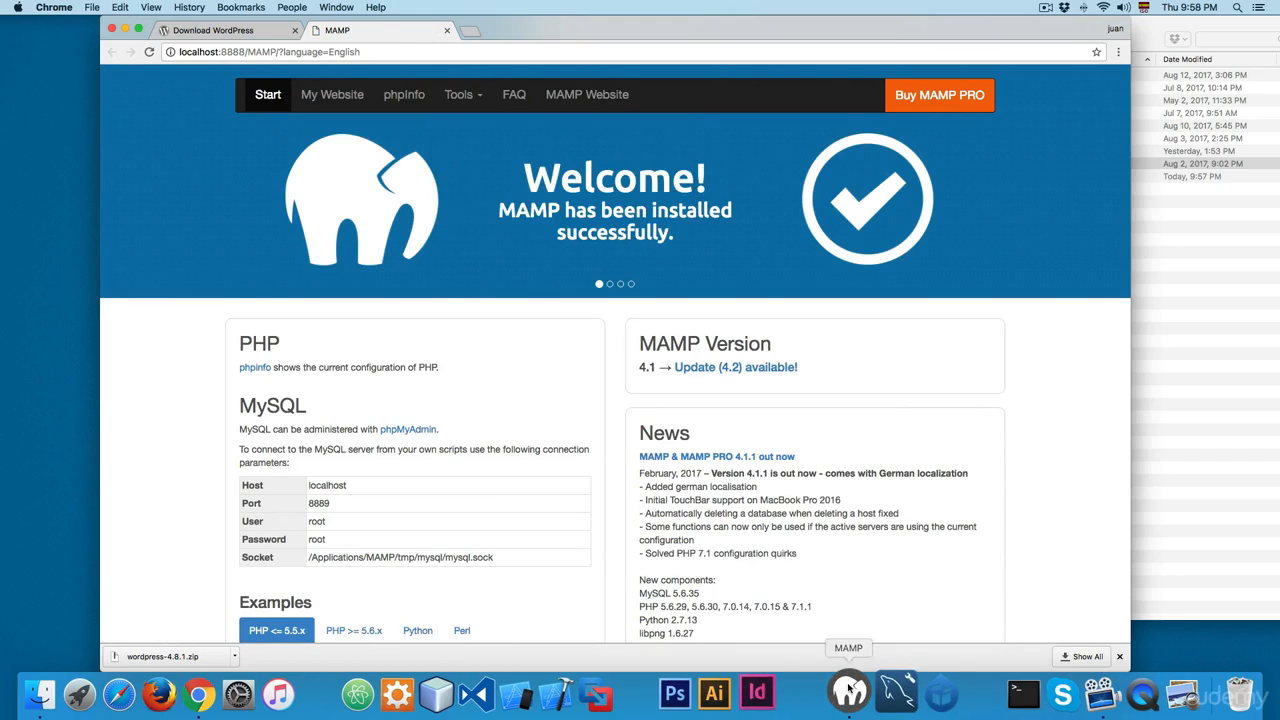
pyautogui.click(465, 97)
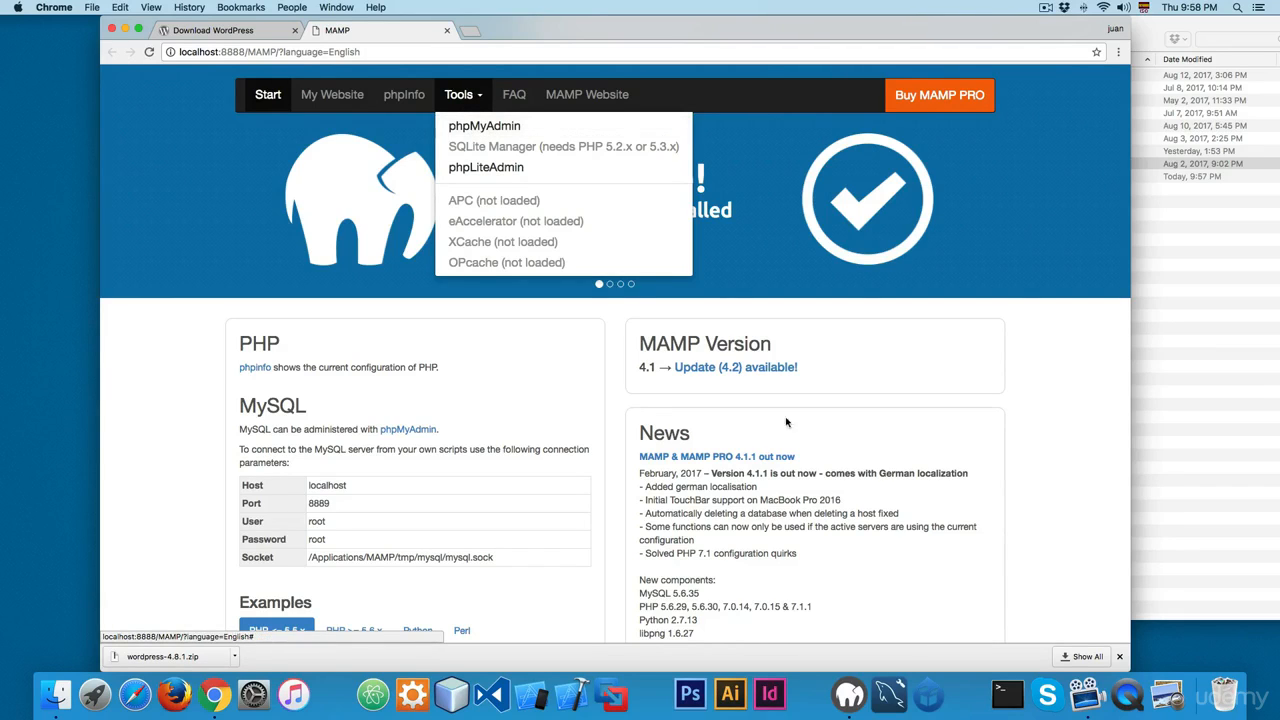
# Step: Check the standard PHP version in the MAMP preferences and close them without changes
pyautogui.click(852, 698)
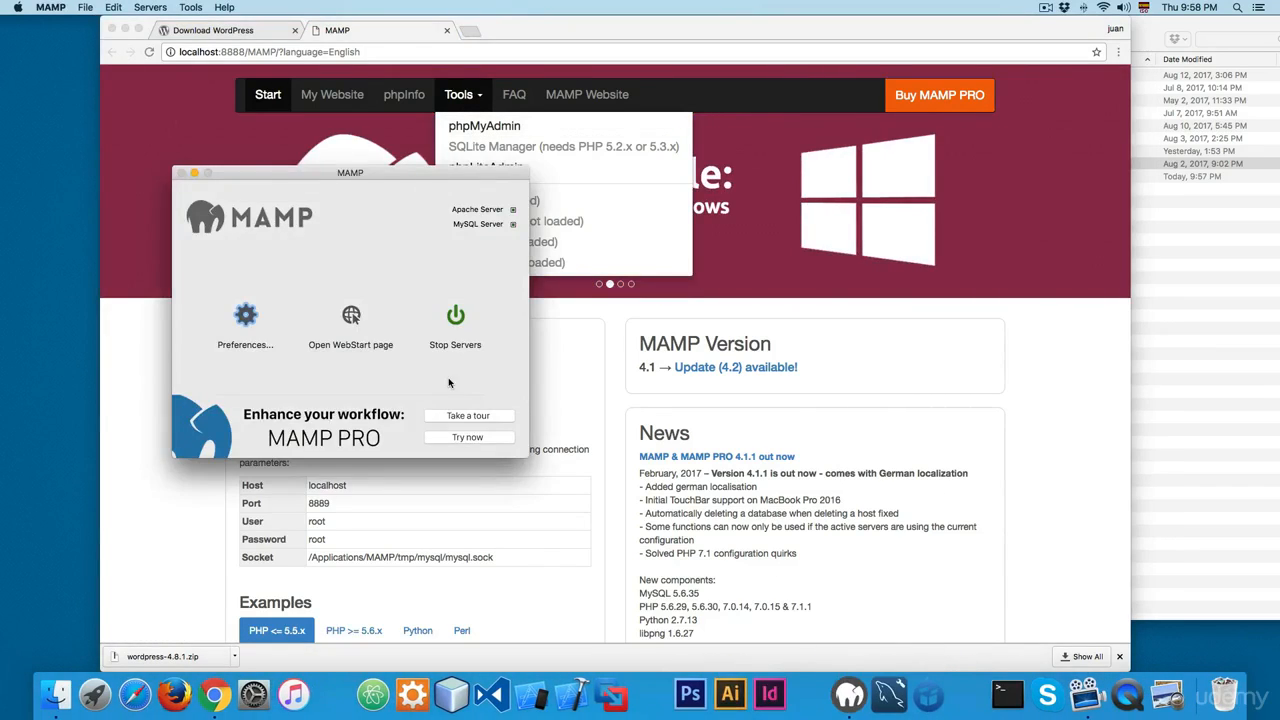
pyautogui.click(246, 316)
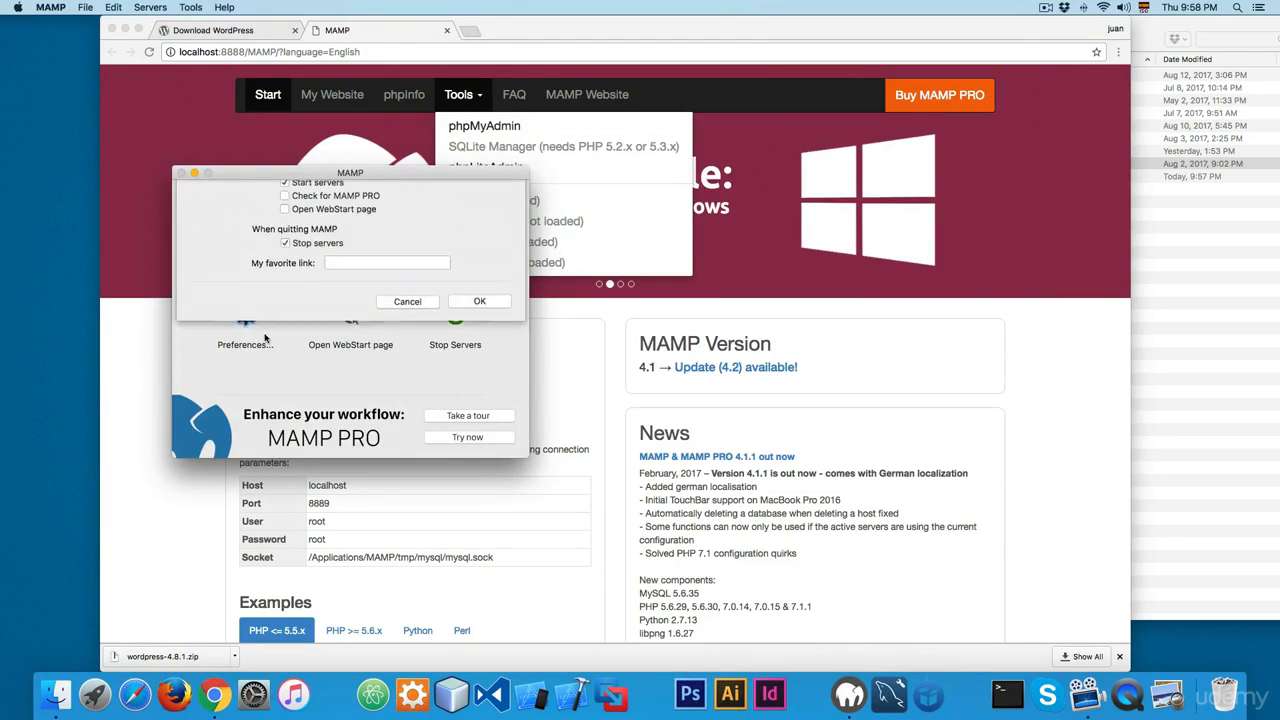
pyautogui.click(355, 191)
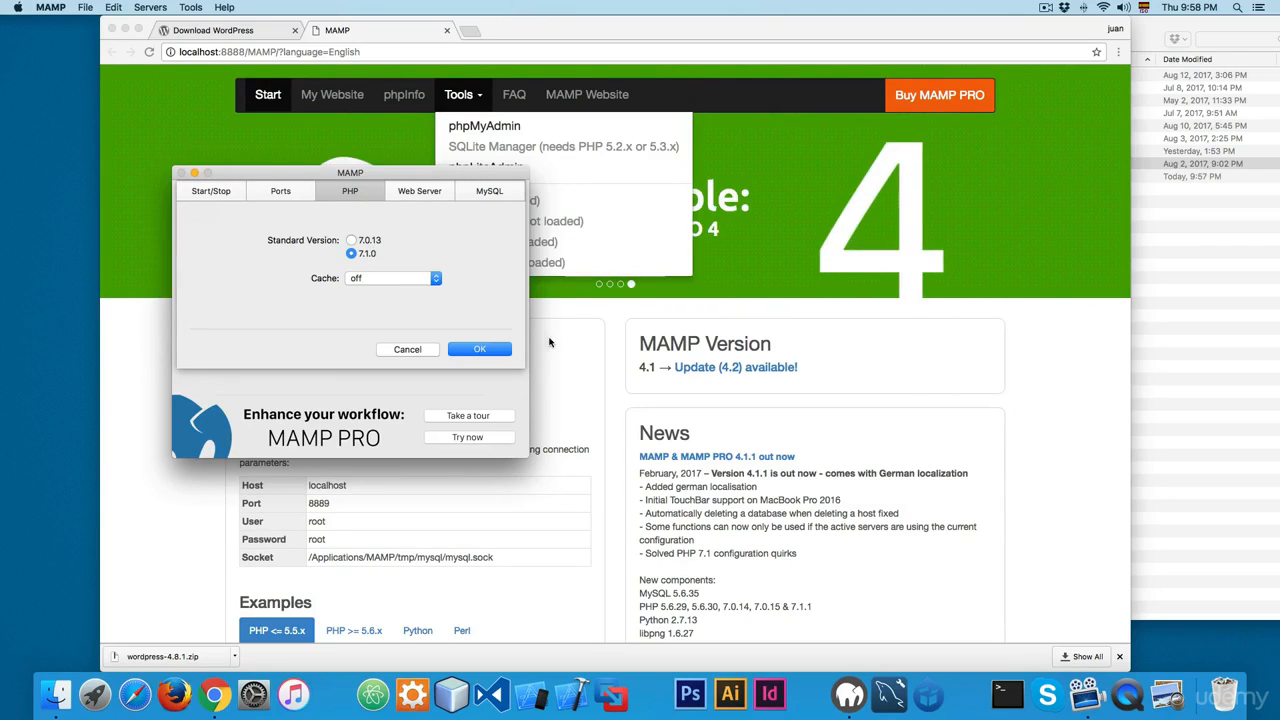
pyautogui.press('Escape')
# Step: Open phpMyAdmin from the MAMP start page and create a database named woocommerce
pyautogui.click(590, 44)
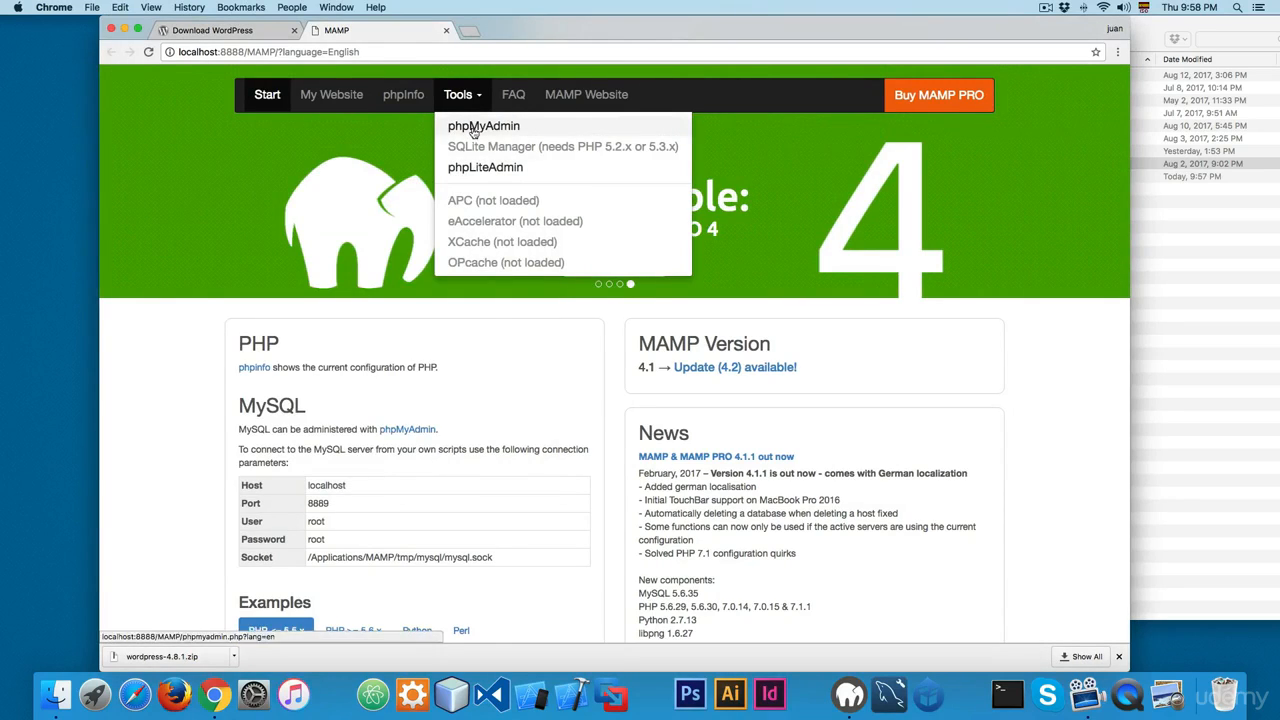
pyautogui.click(484, 127)
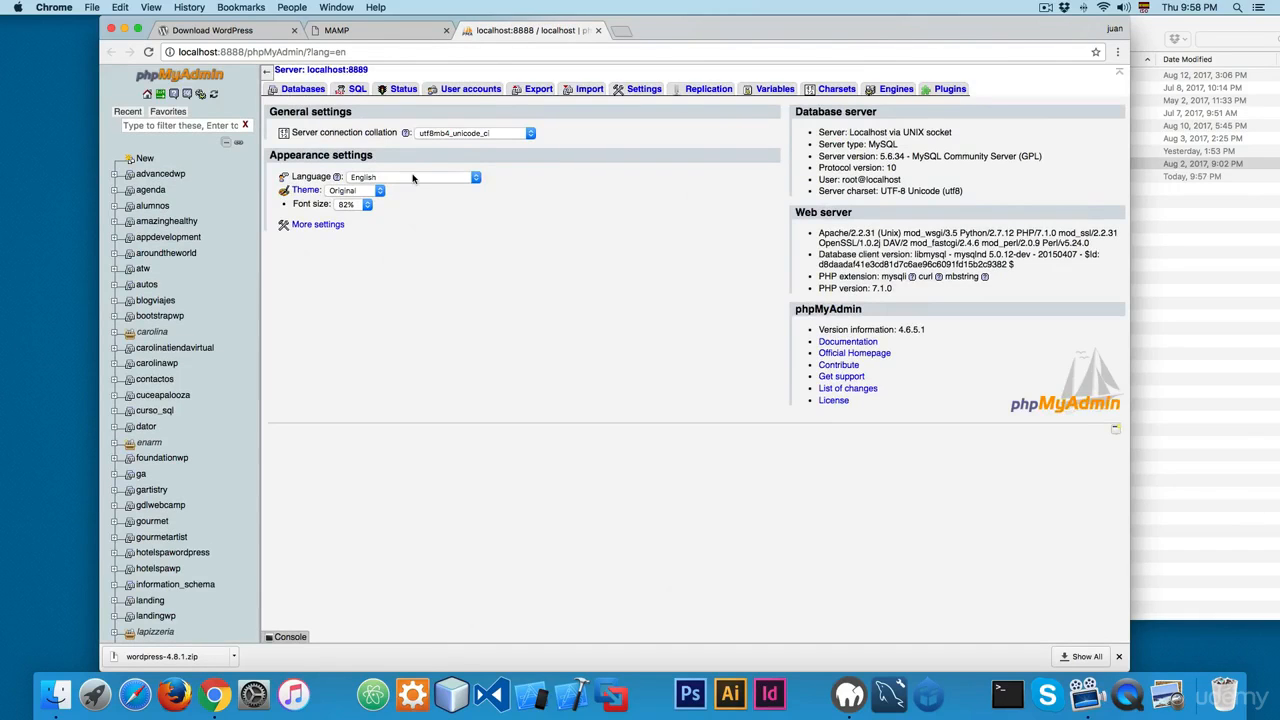
pyautogui.click(301, 89)
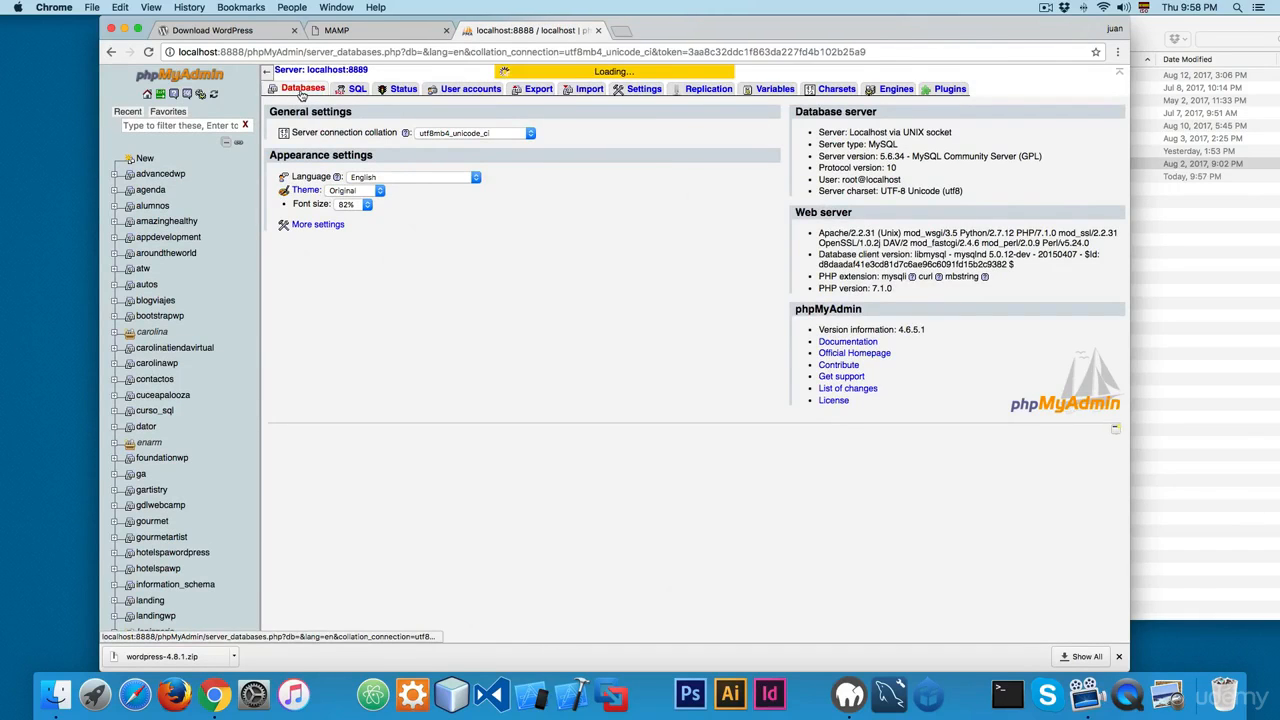
pyautogui.scroll(-10, 545, 228)
pyautogui.scroll(10, 545, 228)
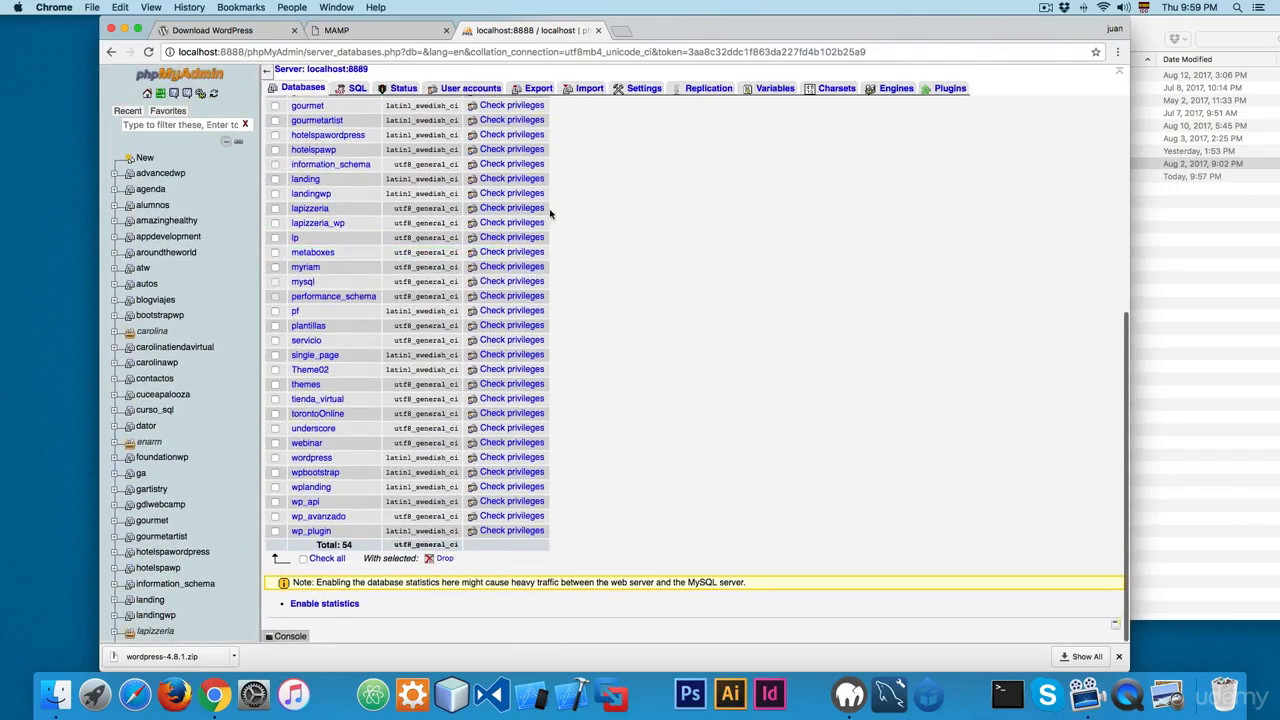
pyautogui.click(352, 148)
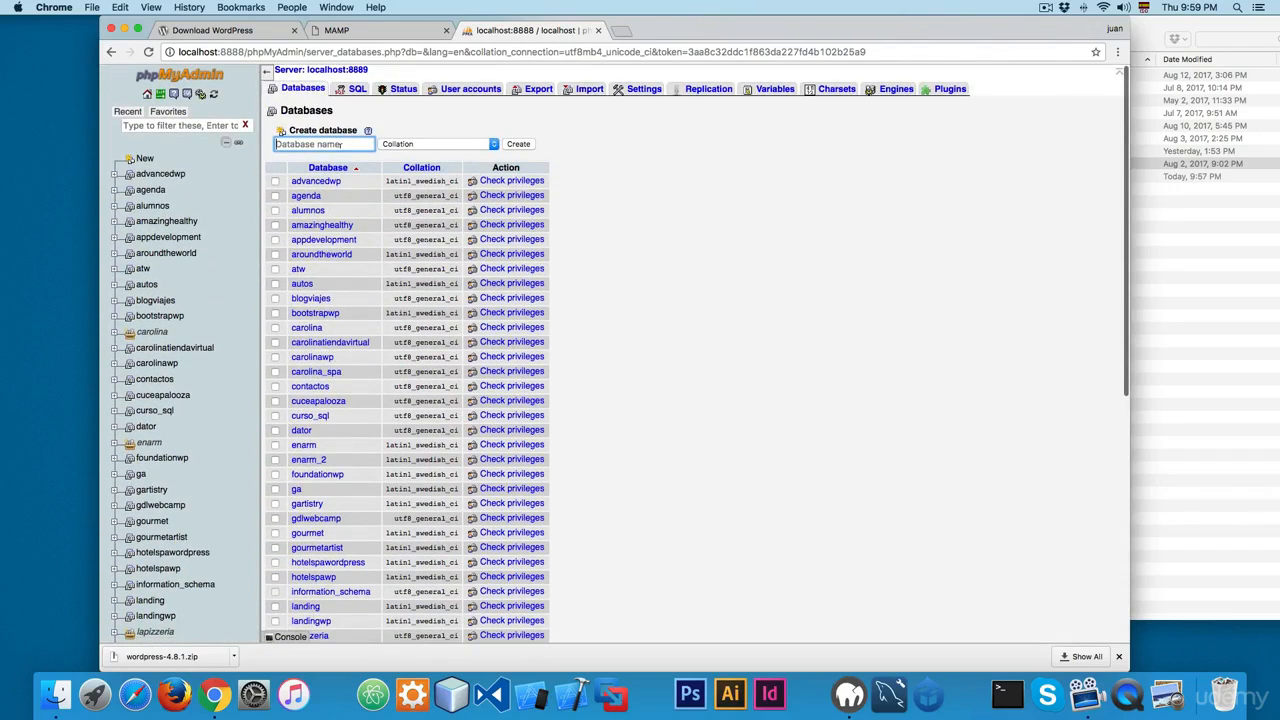
pyautogui.write('woocommerce')
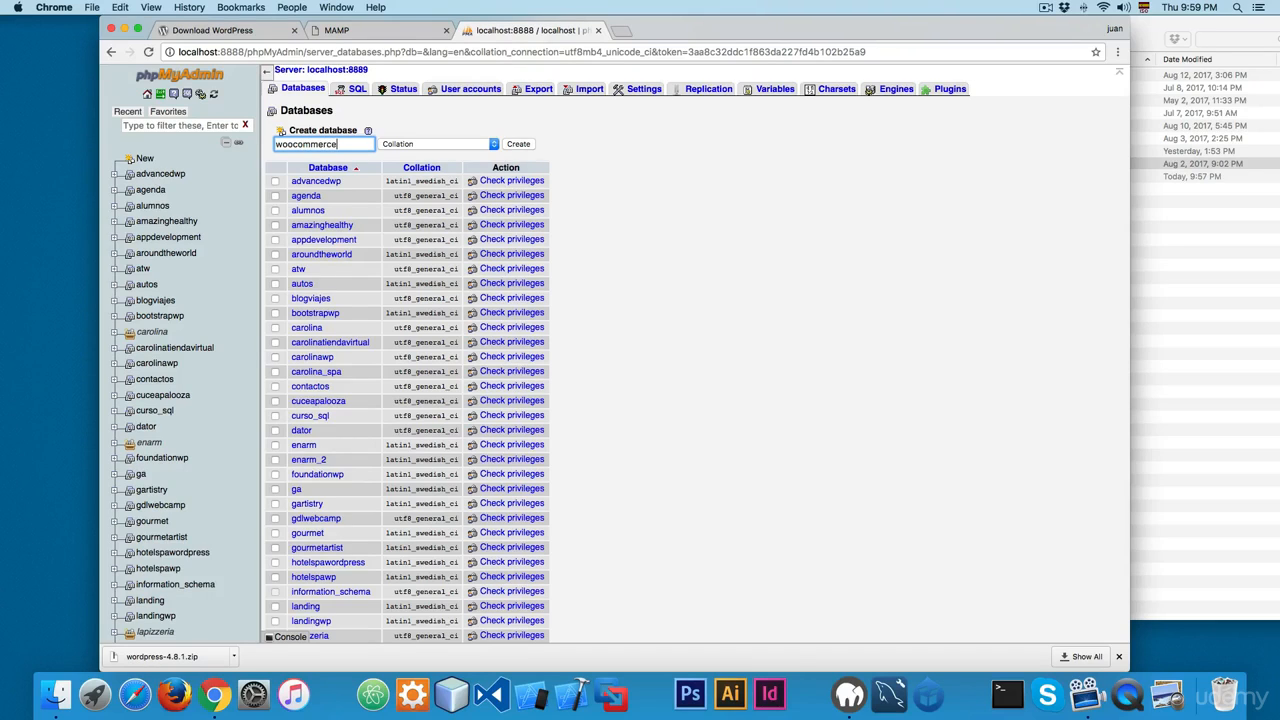
pyautogui.press('Return')
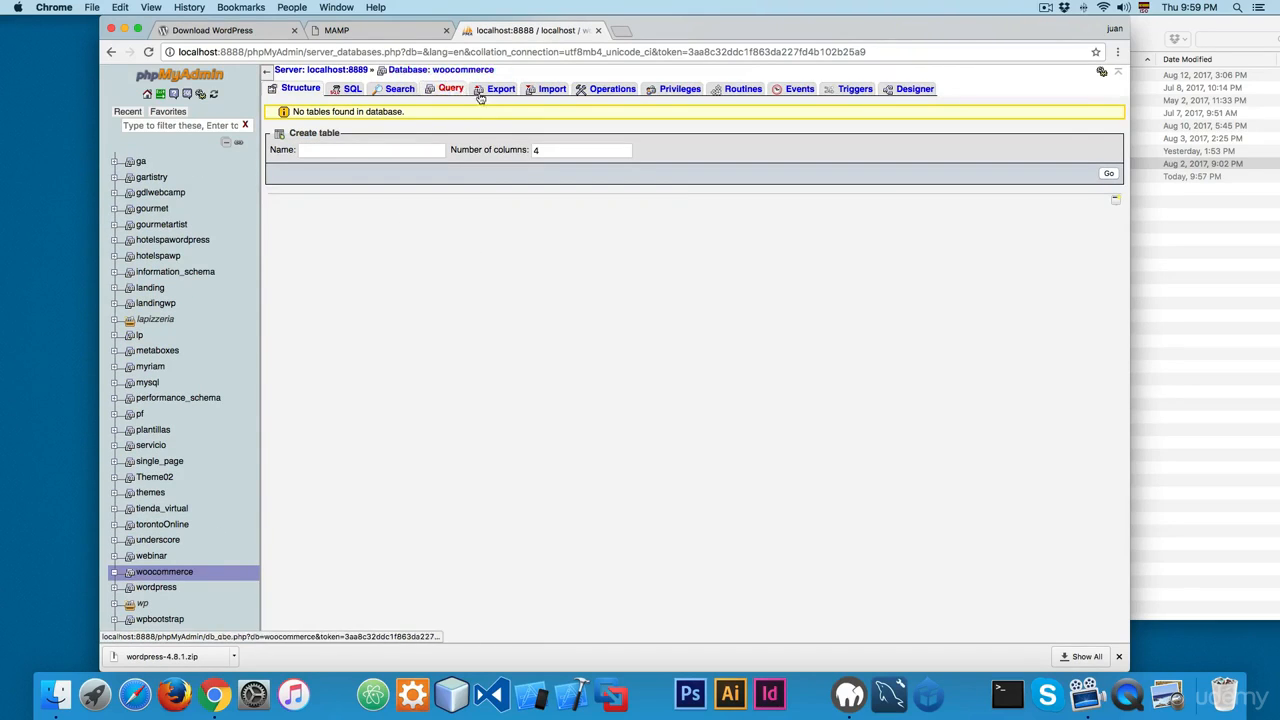
# Step: Switch to Finder and check the name of the extracted WordPress folder in htdocs
pyautogui.click(1172, 288)
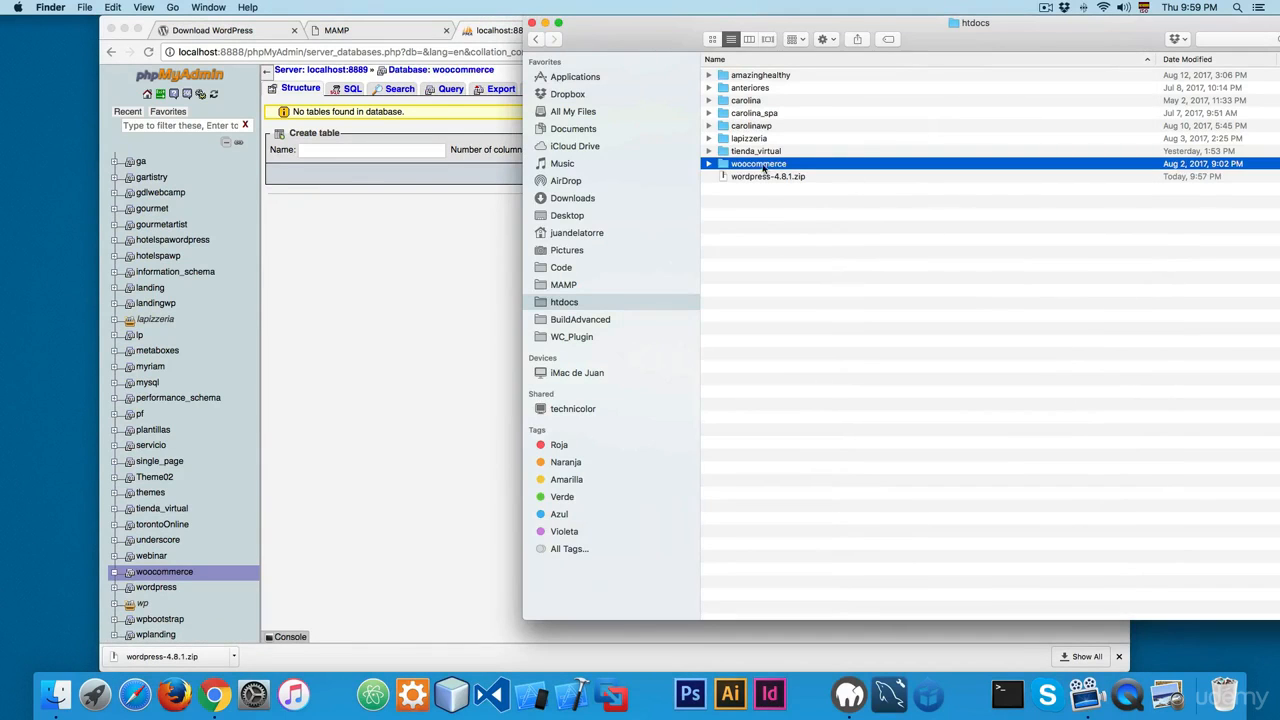
pyautogui.press('Return')
pyautogui.press('Return')
pyautogui.press('Return')
# Step: Load localhost:8888/woocommerce in the browser to start the WordPress setup
pyautogui.click(300, 52)
pyautogui.click(288, 52)
pyautogui.moveTo(246, 52); pyautogui.dragTo(547, 52)
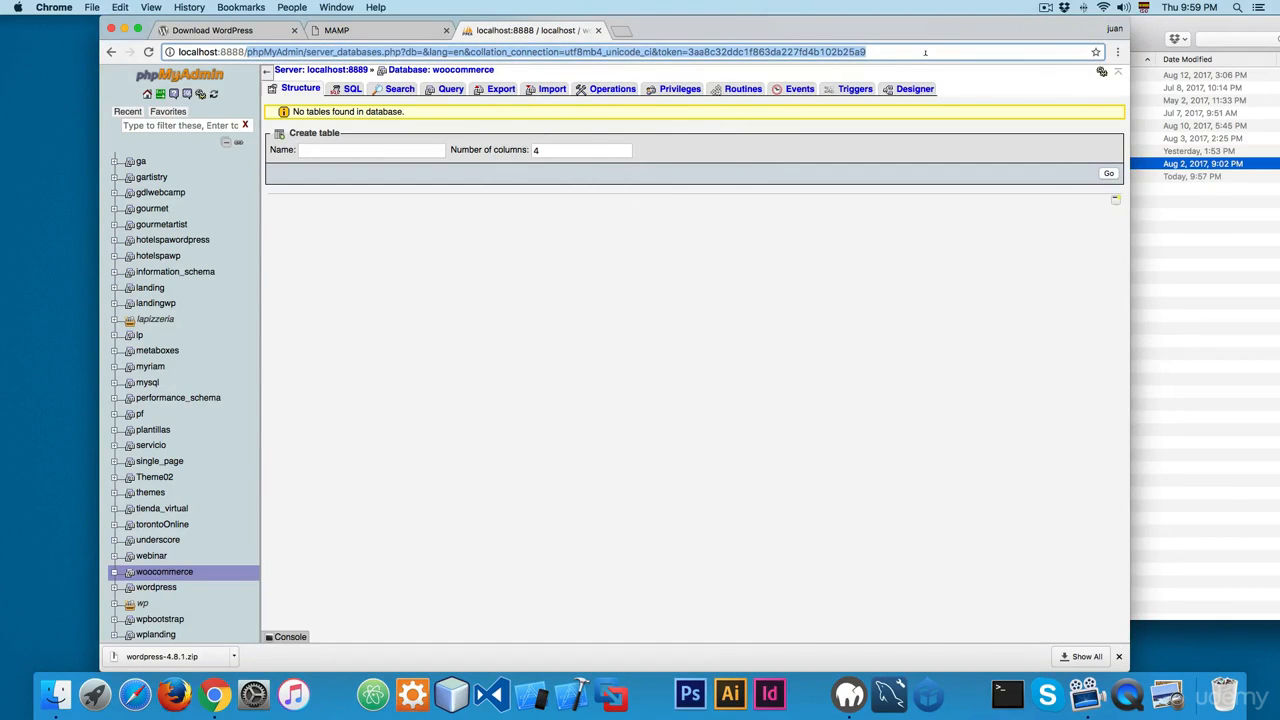
pyautogui.write('woocommerce')
pyautogui.press('Return')
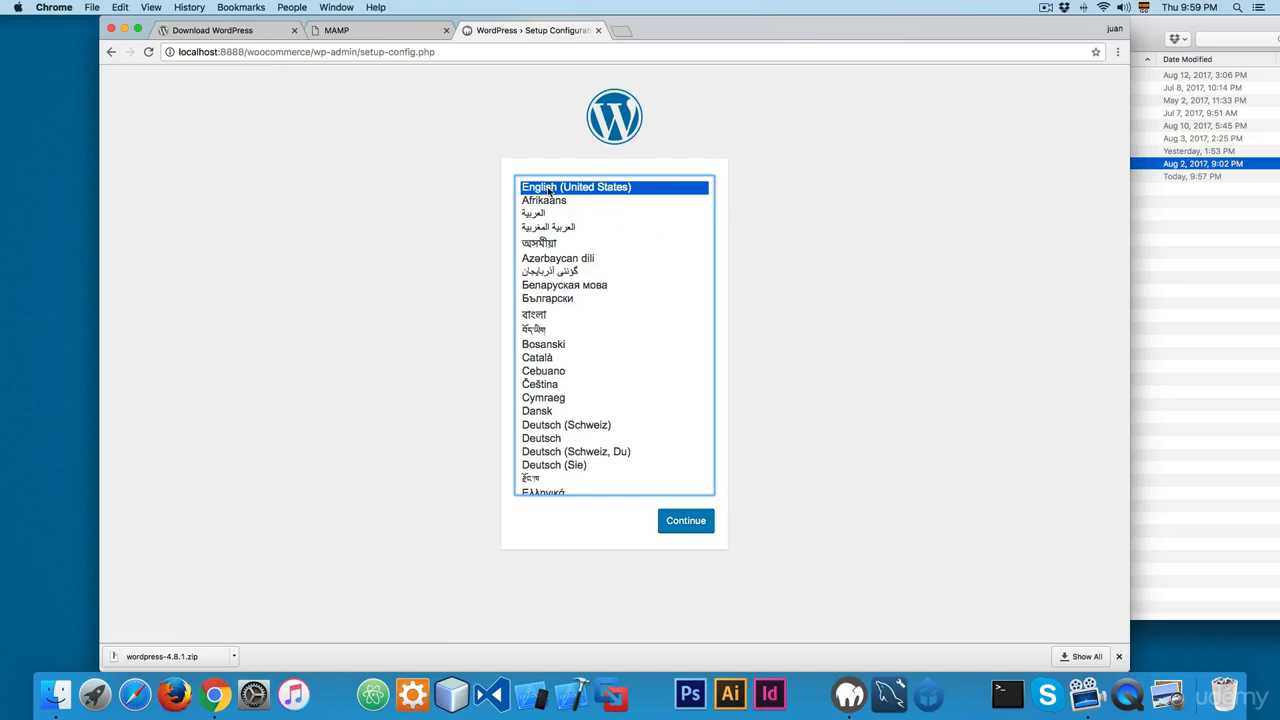
# Step: Continue the WordPress setup in English (United States) and proceed to the database connection form
pyautogui.scroll(-1, 686, 460)
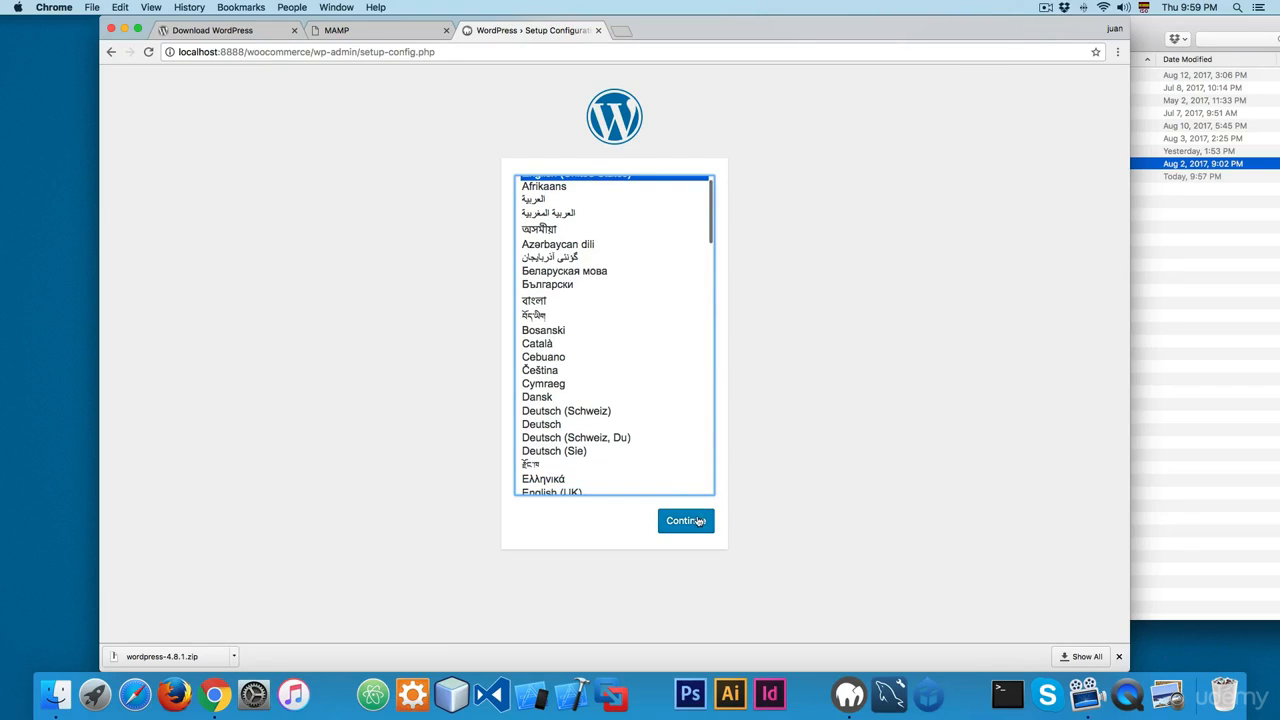
pyautogui.click(700, 518)
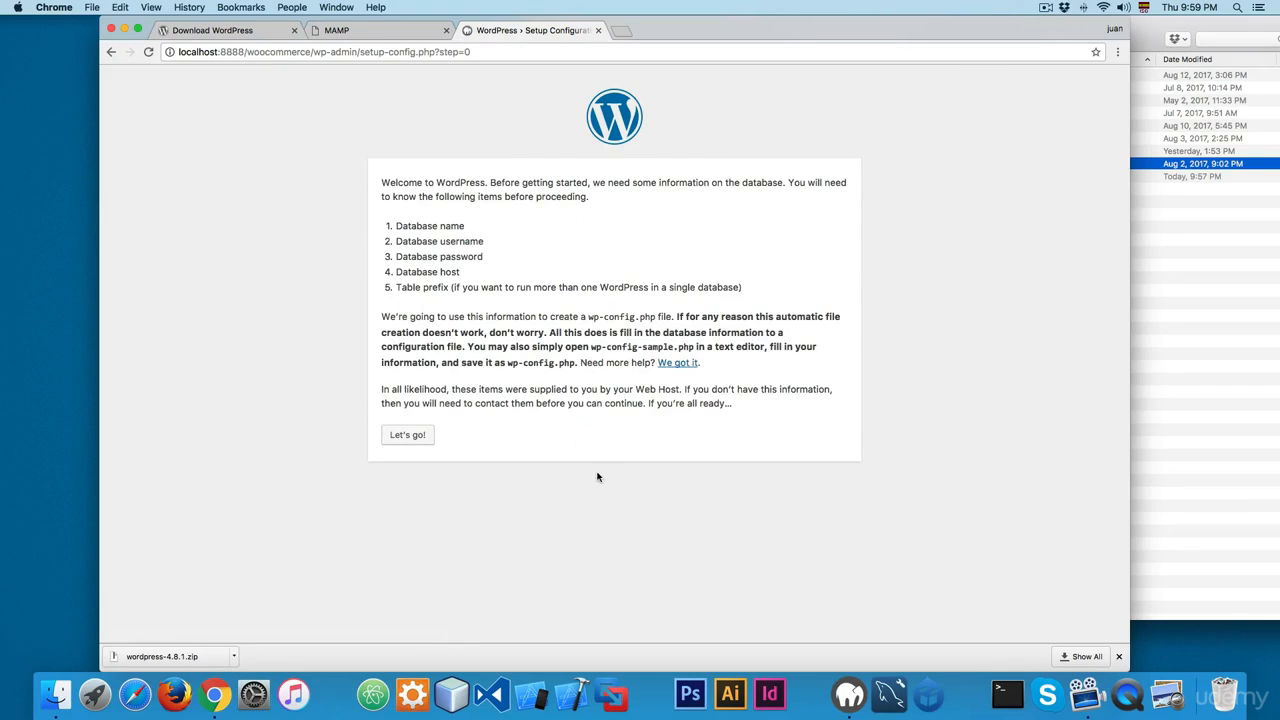
pyautogui.click(395, 434)
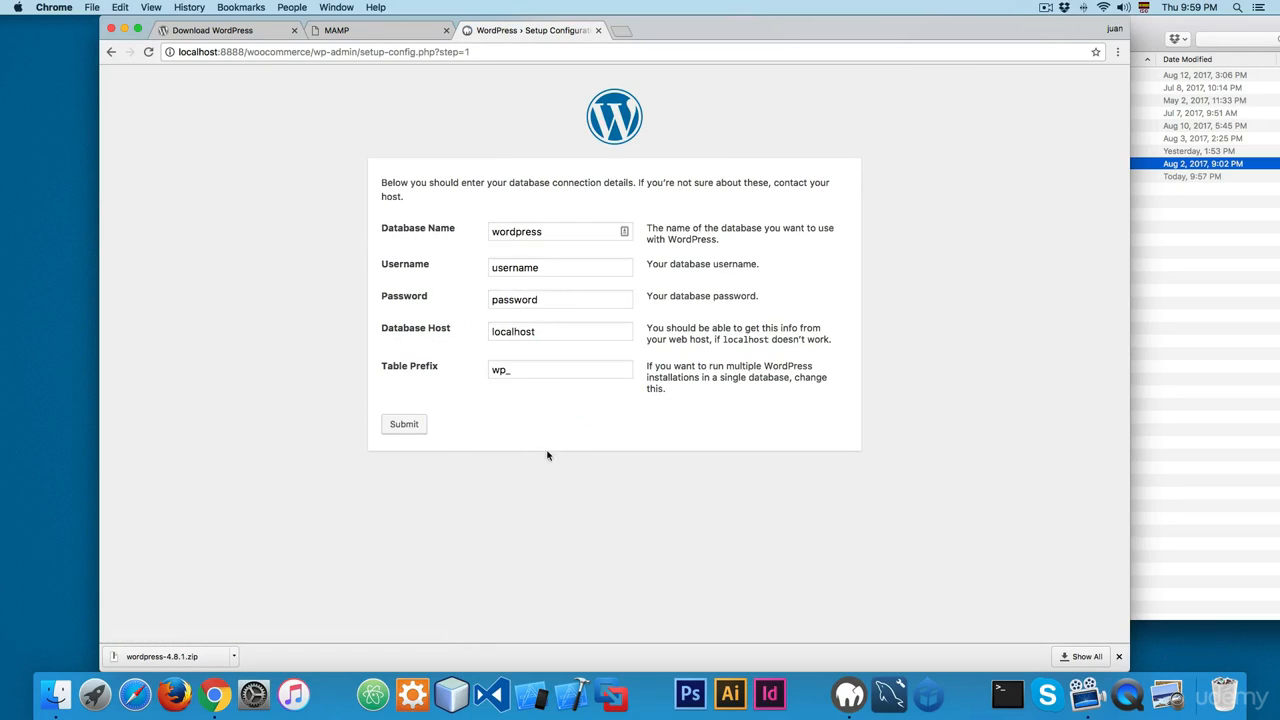
# Step: Set the database name to woocommerce in the connection details
pyautogui.moveTo(555, 231); pyautogui.dragTo(331, 238)
pyautogui.write('w')
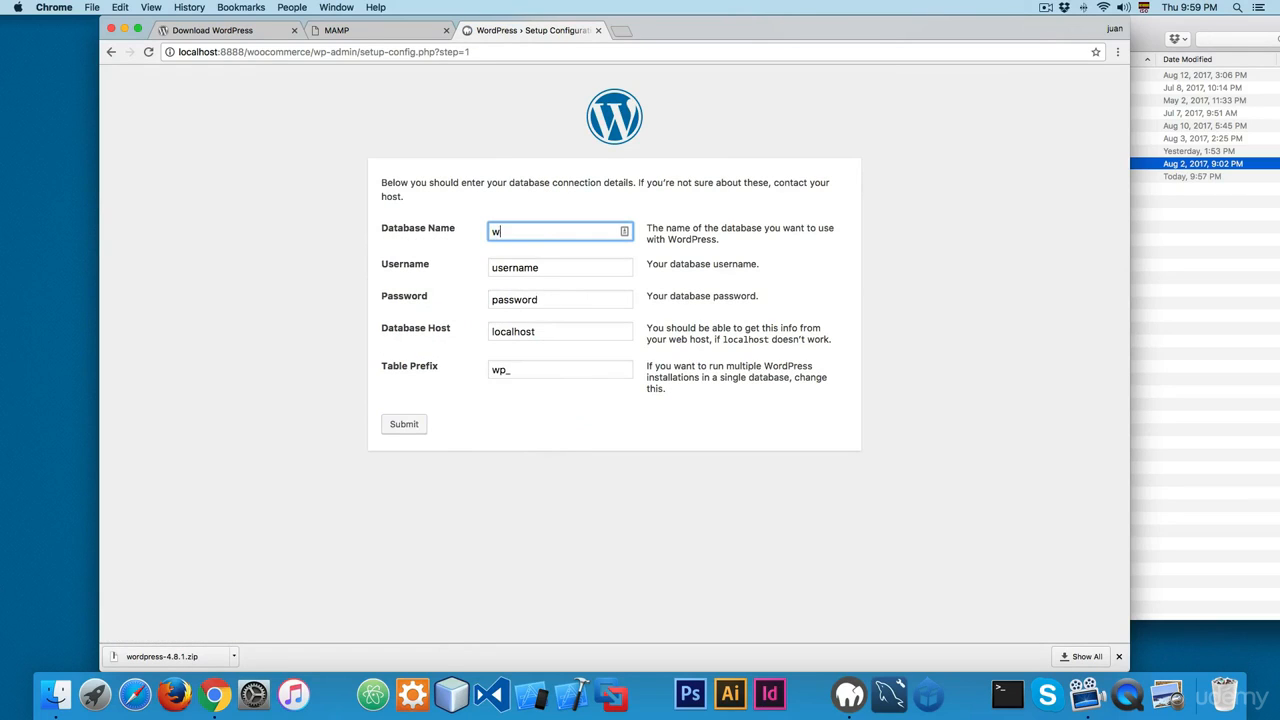
pyautogui.write('oocommerce')
pyautogui.press('Tab')
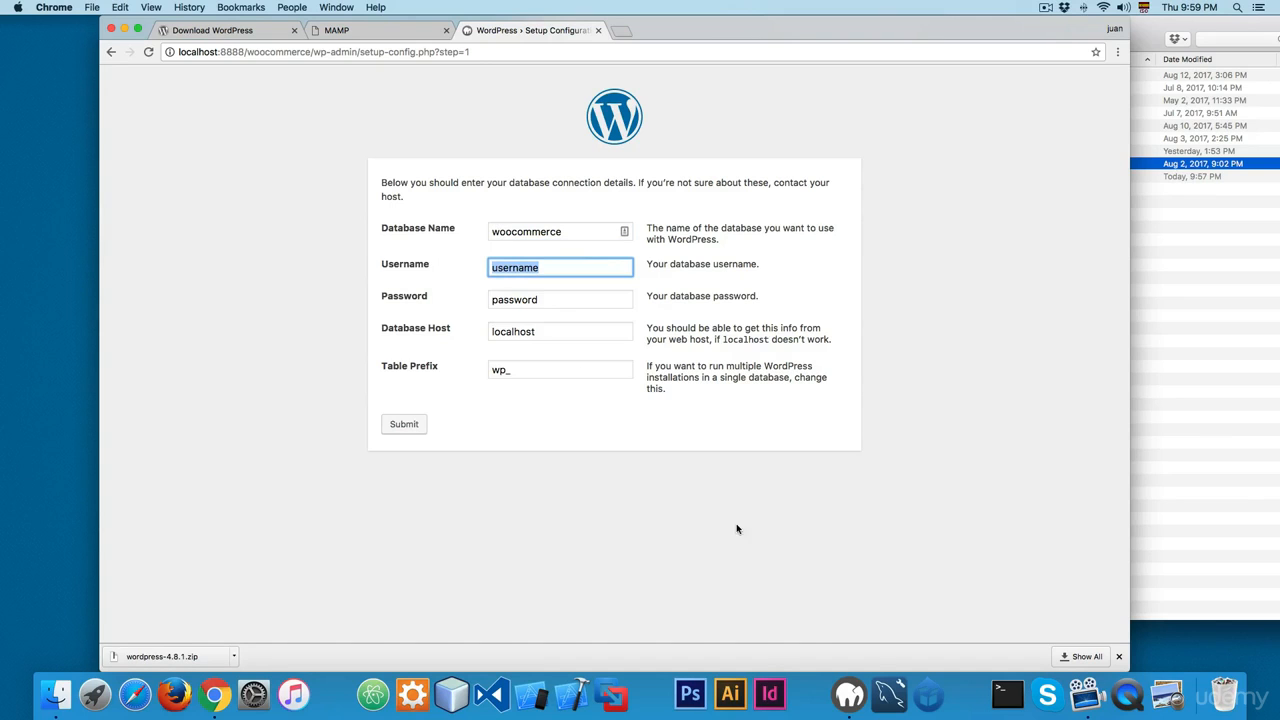
# Step: Enter root as the database username and fill in the database password, keeping the default host and table prefix
pyautogui.click(849, 693)
pyautogui.click(655, 445)
pyautogui.write('root')
pyautogui.press('Tab')
pyautogui.write('root')
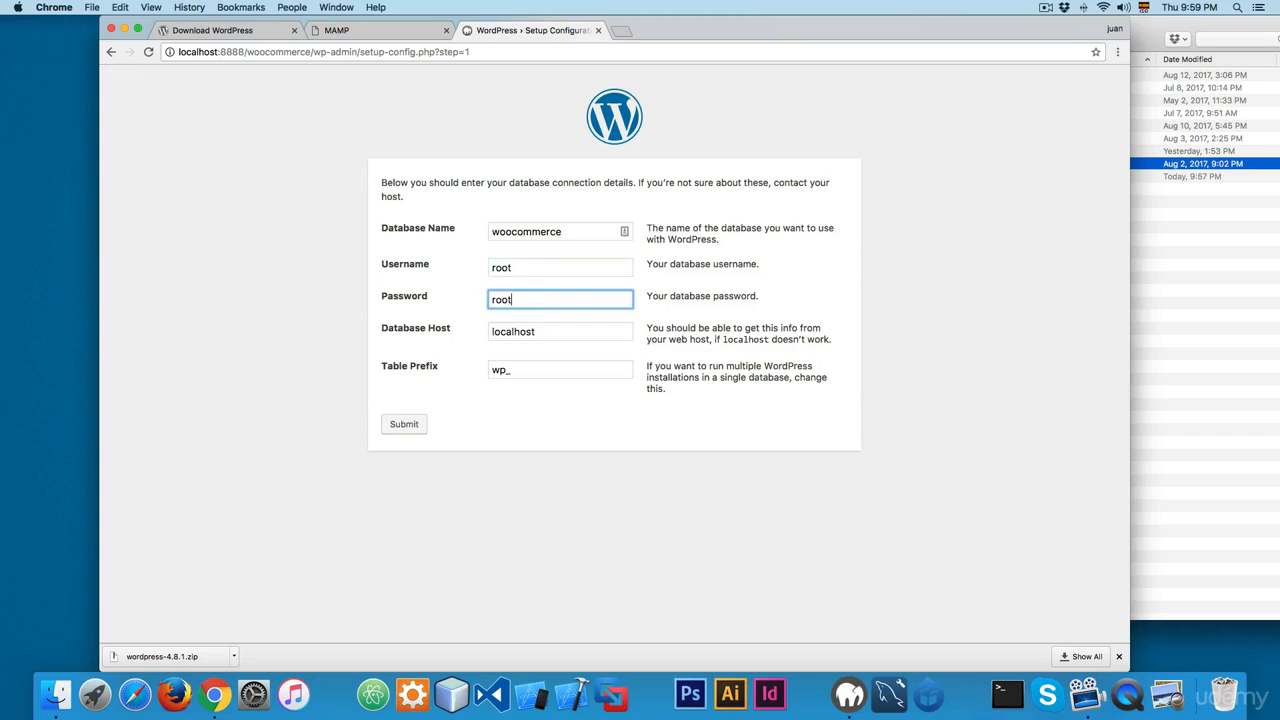
pyautogui.press('Tab')
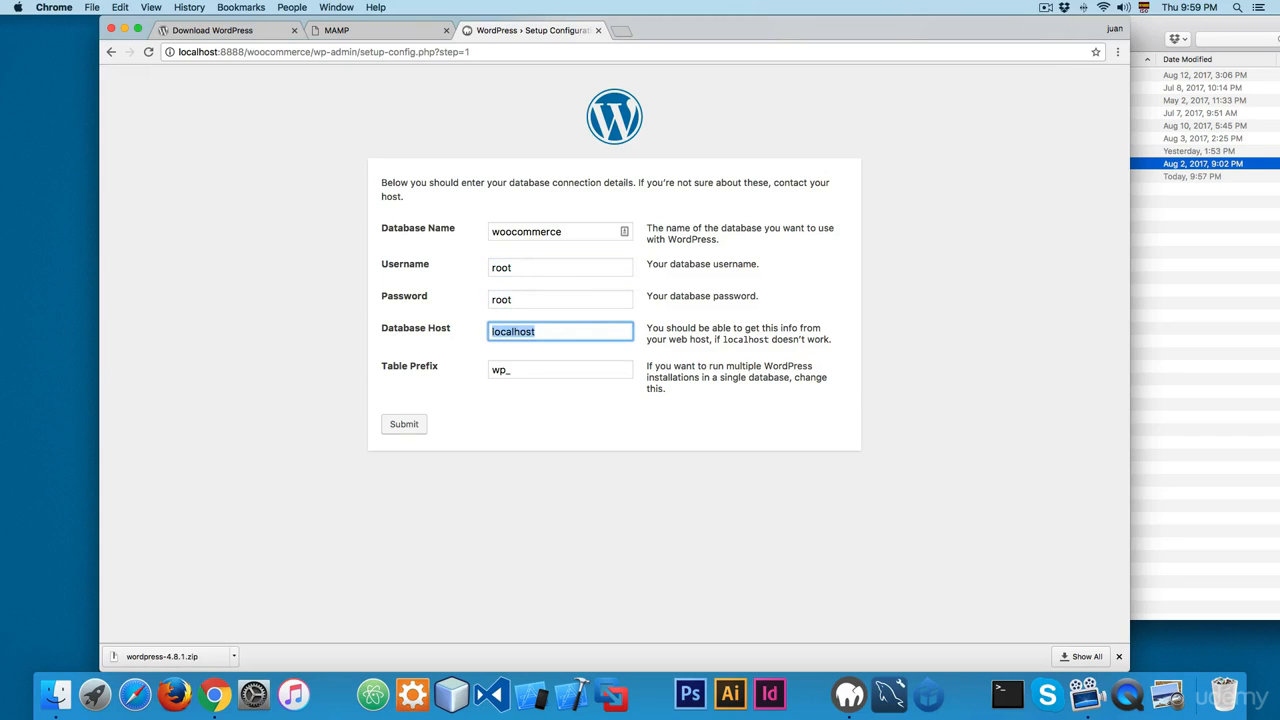
pyautogui.hotkey('shift', 'Tab')
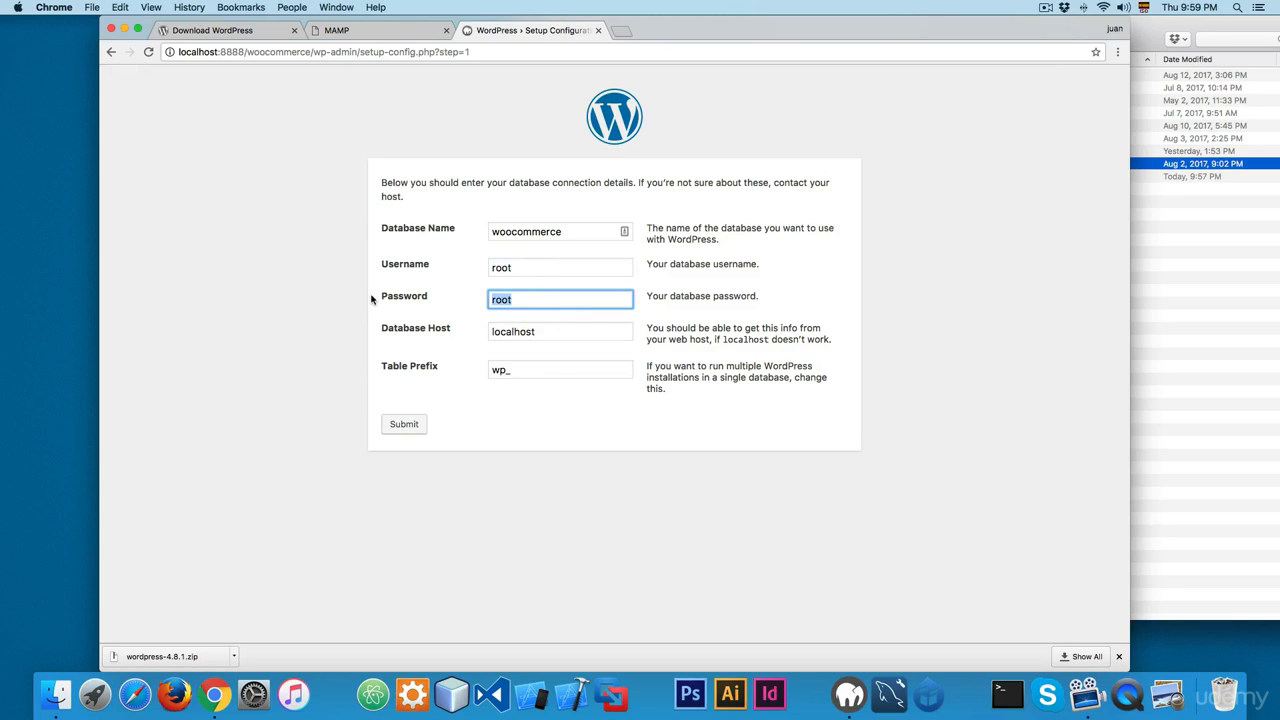
pyautogui.press('BackSpace')
pyautogui.write('ro')
pyautogui.hotkey('shift', 'Tab')
pyautogui.press('Tab')
pyautogui.click(280, 322)
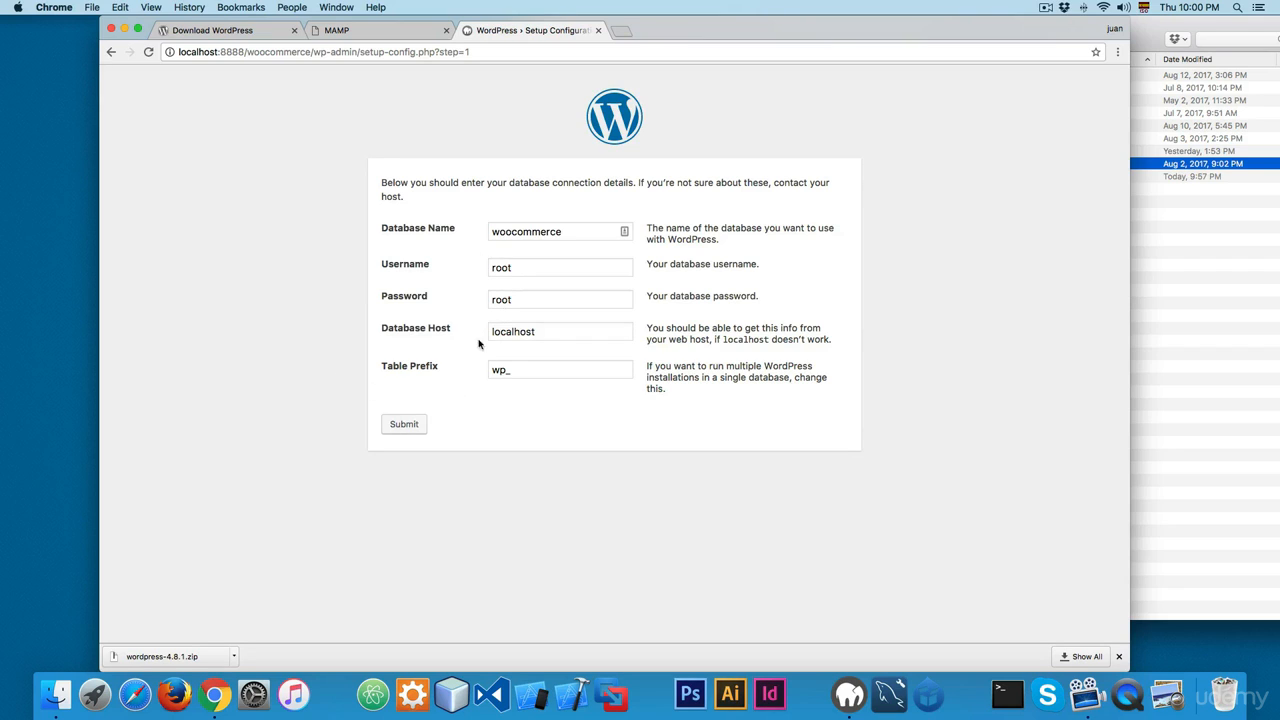
# Step: Submit the database connection details and run the WordPress install
pyautogui.click(414, 424)
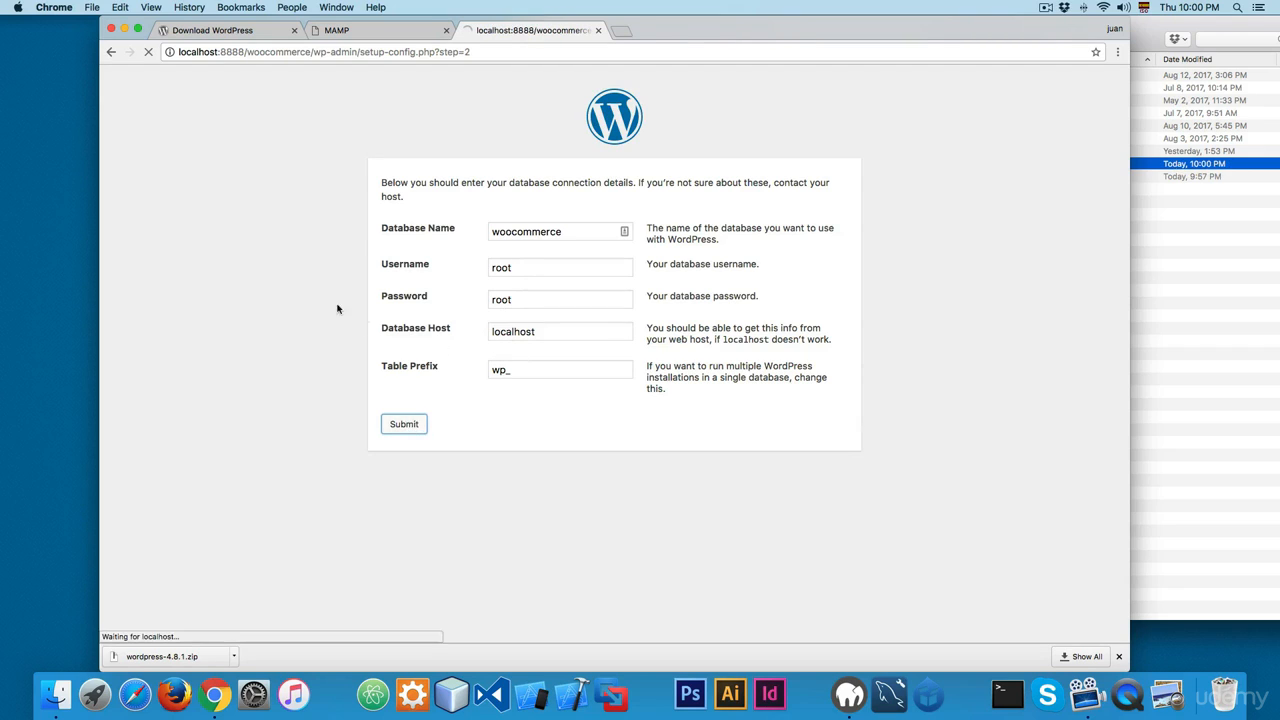
pyautogui.moveTo(439, 189); pyautogui.dragTo(514, 192)
pyautogui.click(515, 193)
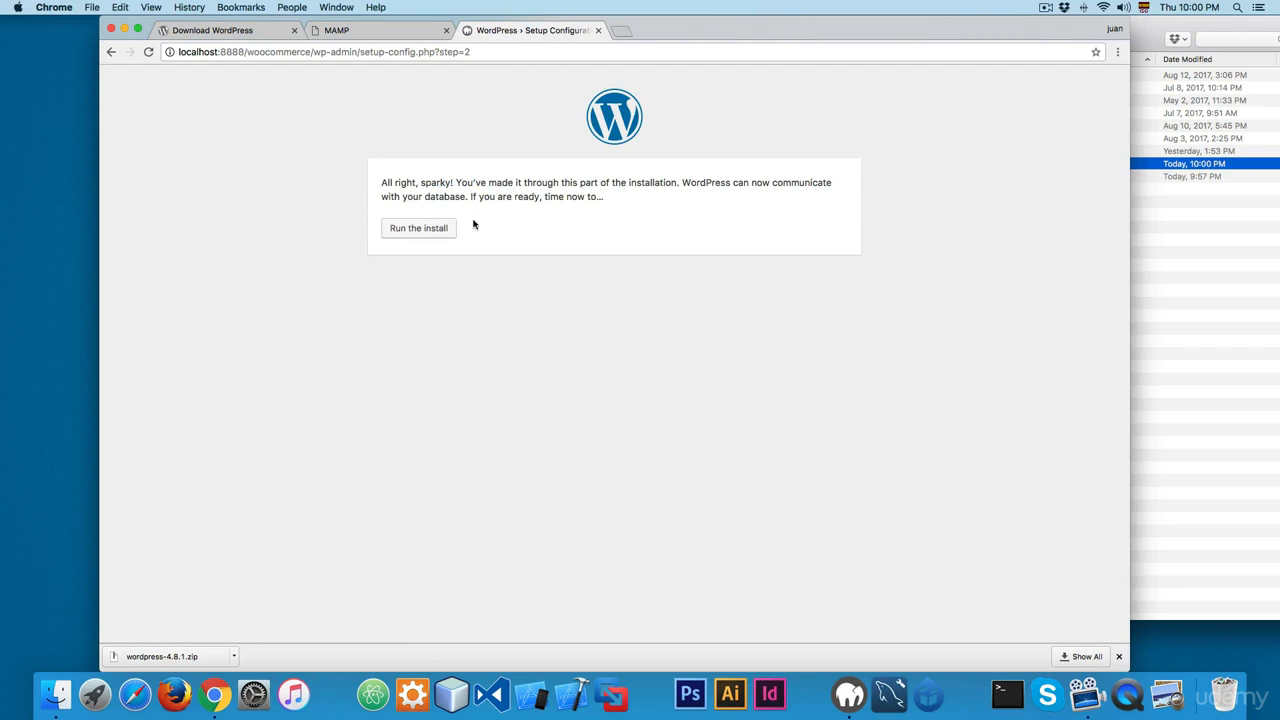
pyautogui.click(445, 228)
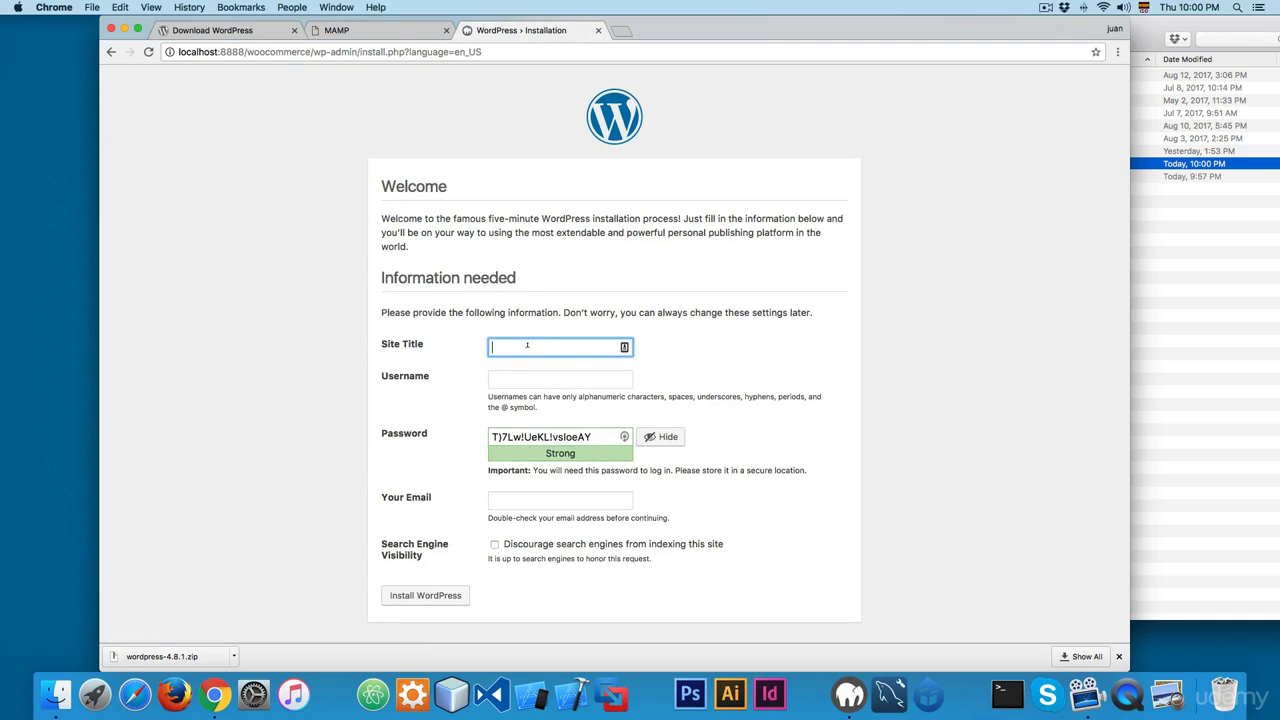
# Step: Set the site title to Carolina Spa Online Store
pyautogui.write('Carolina Spa Online Store')
pyautogui.press('Tab')
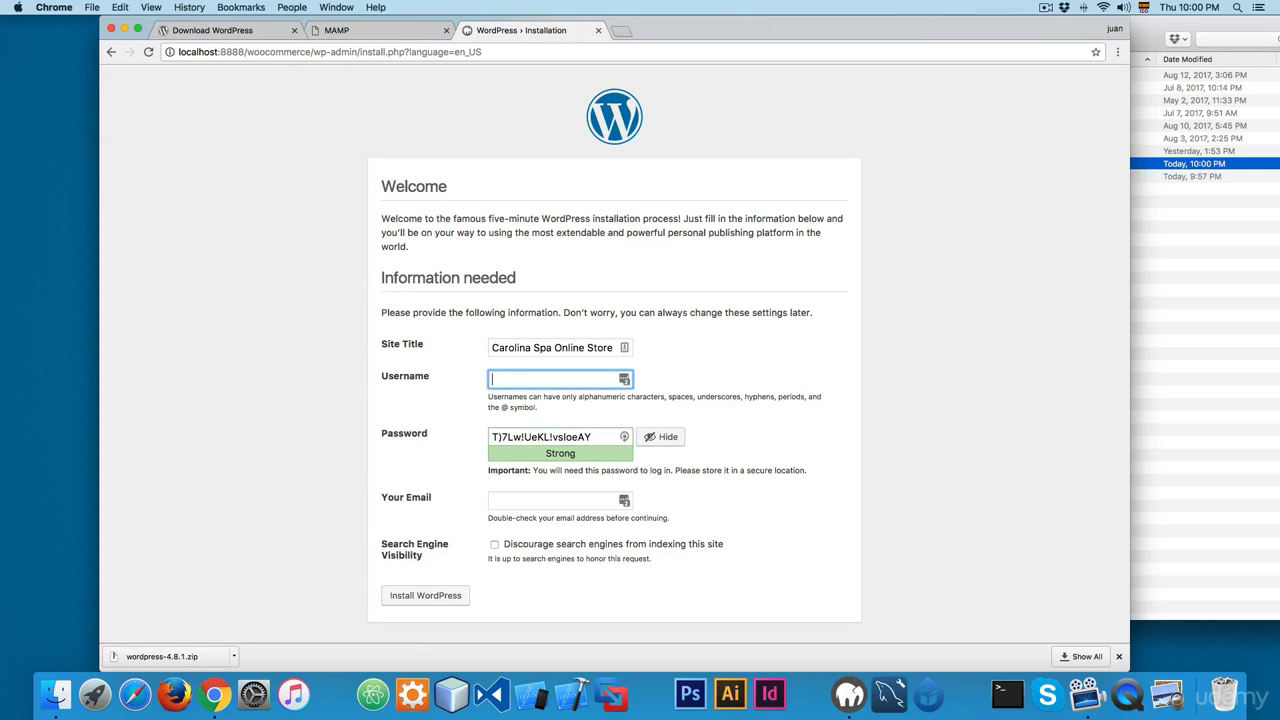
# Step: Set the site username to admin, enter the account password and confirm the use of a weak password
pyautogui.write('admin')
pyautogui.press('Tab')
pyautogui.write('adm')
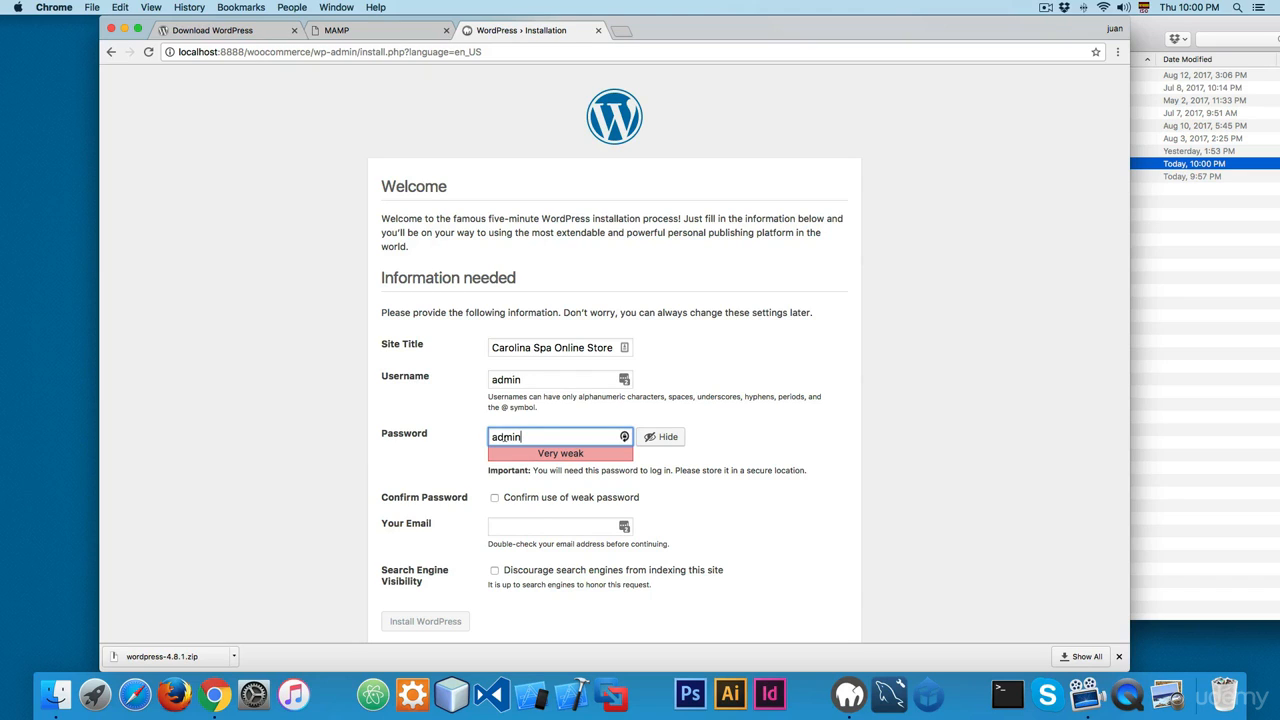
pyautogui.click(328, 413)
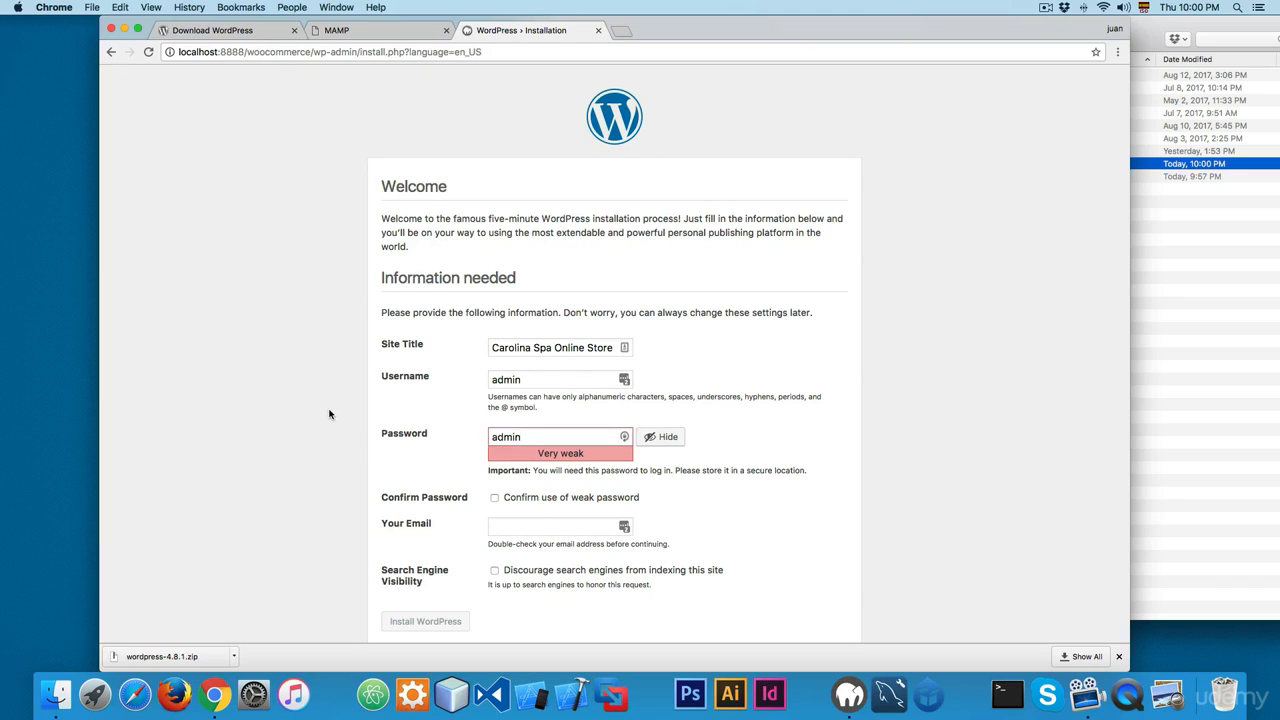
pyautogui.scroll(-1, 356, 429)
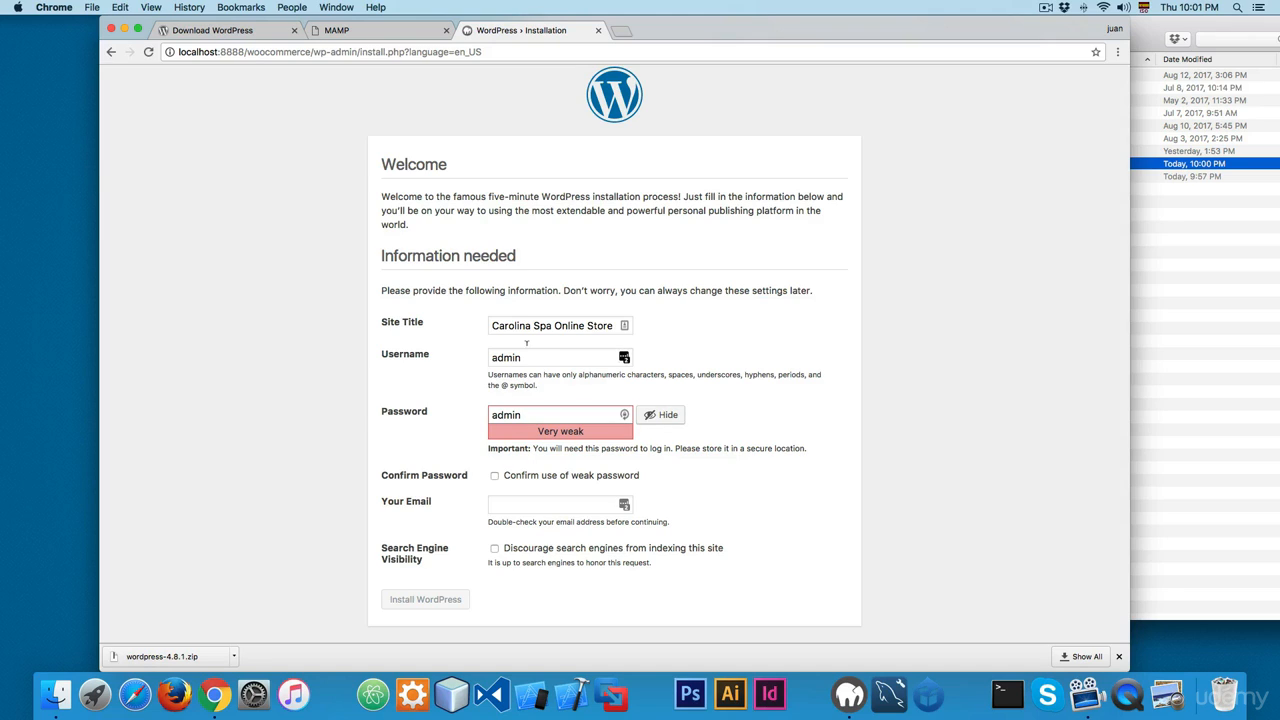
pyautogui.moveTo(531, 411); pyautogui.dragTo(423, 418)
pyautogui.click(414, 383)
pyautogui.click(520, 480)
# Step: Fill in the administrator's e-mail address and install WordPress
pyautogui.click(534, 506)
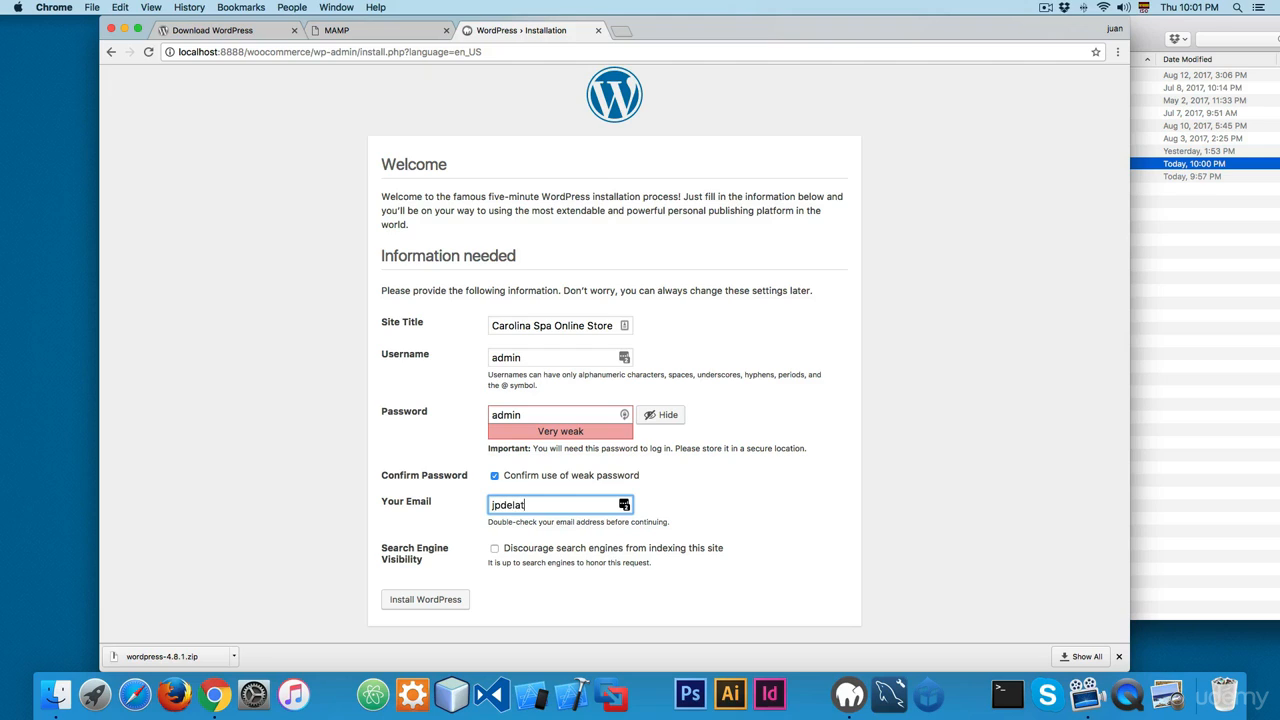
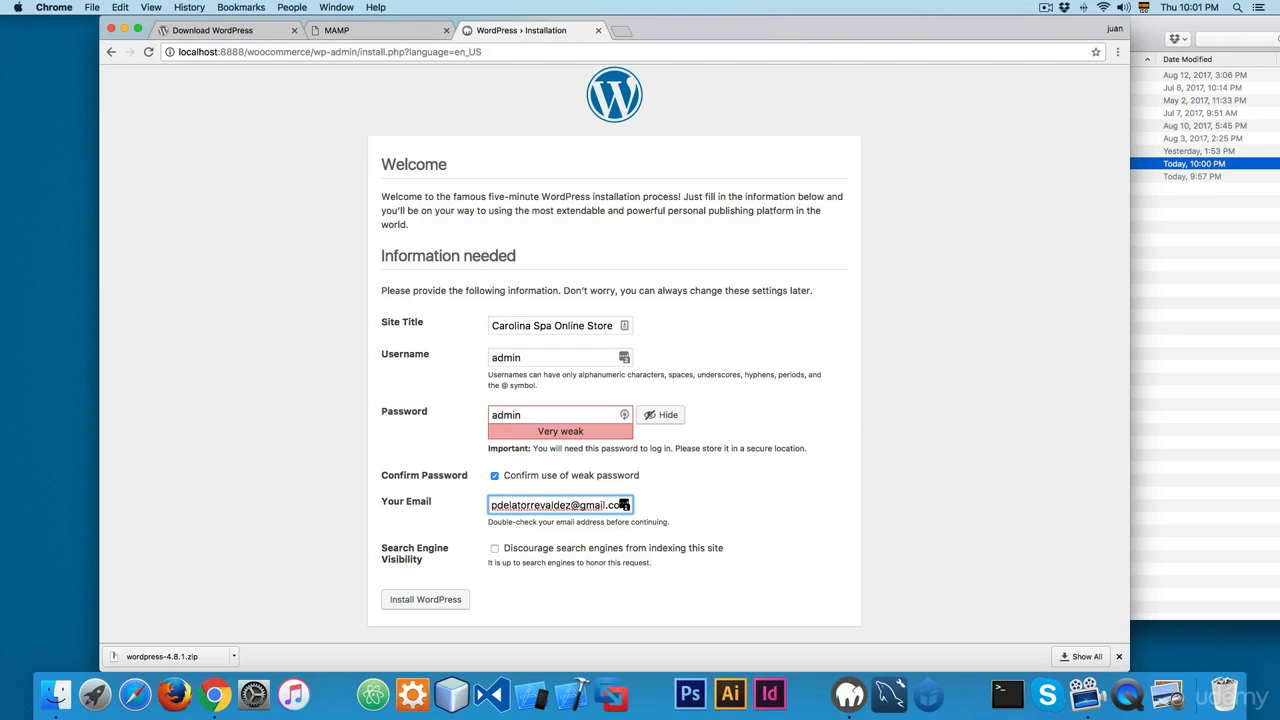
pyautogui.click(432, 599)
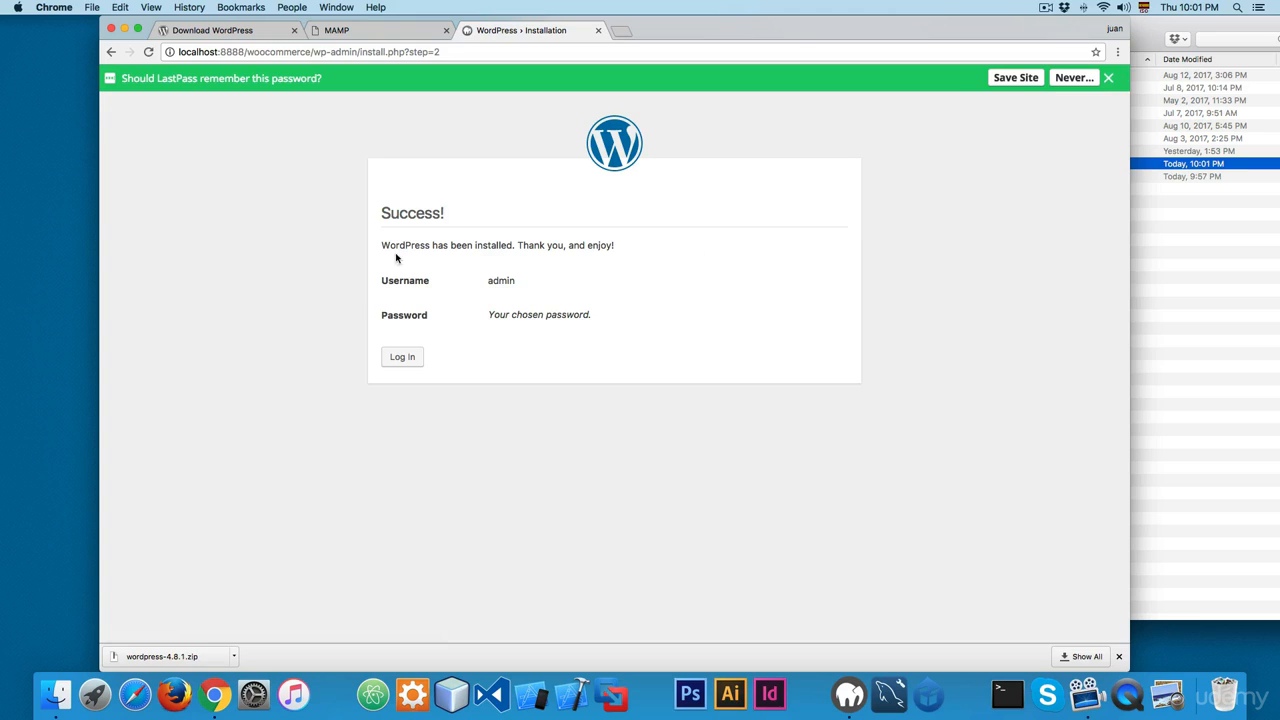
# Step: Log in to the new site as admin with the account password, dismissing the offers to remember the password
pyautogui.doubleClick(407, 210)
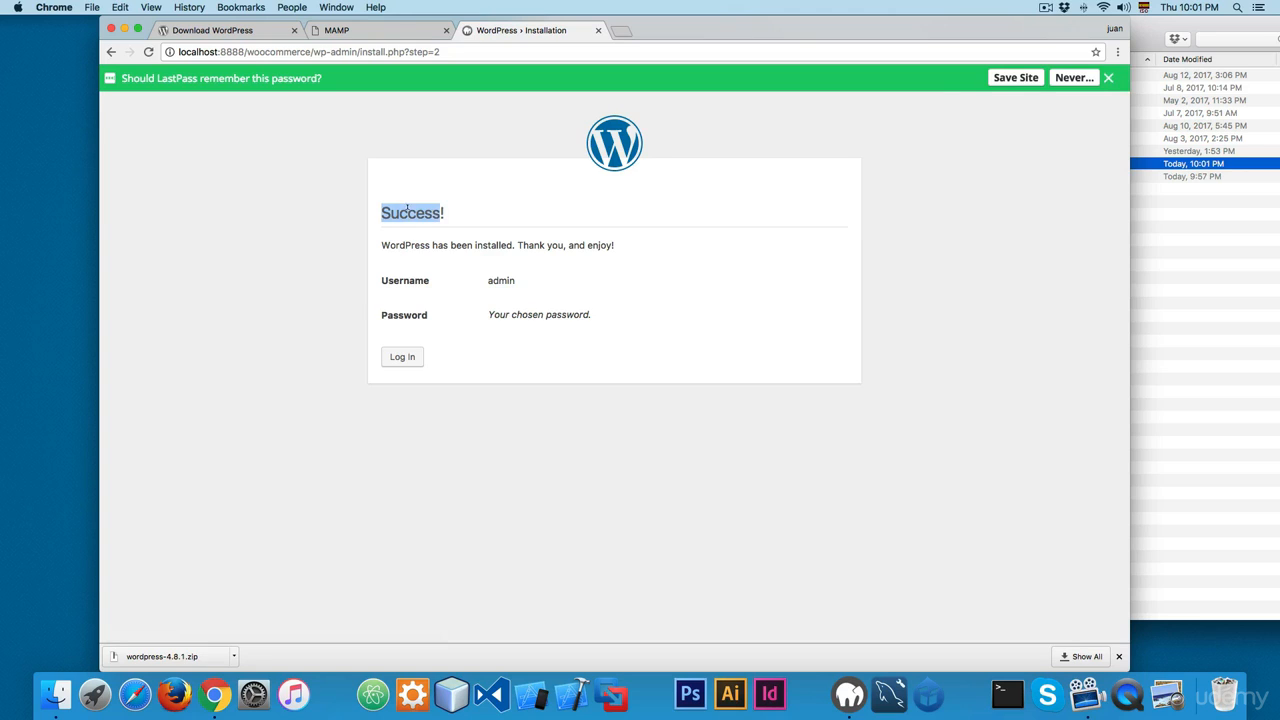
pyautogui.click(1108, 78)
pyautogui.click(418, 330)
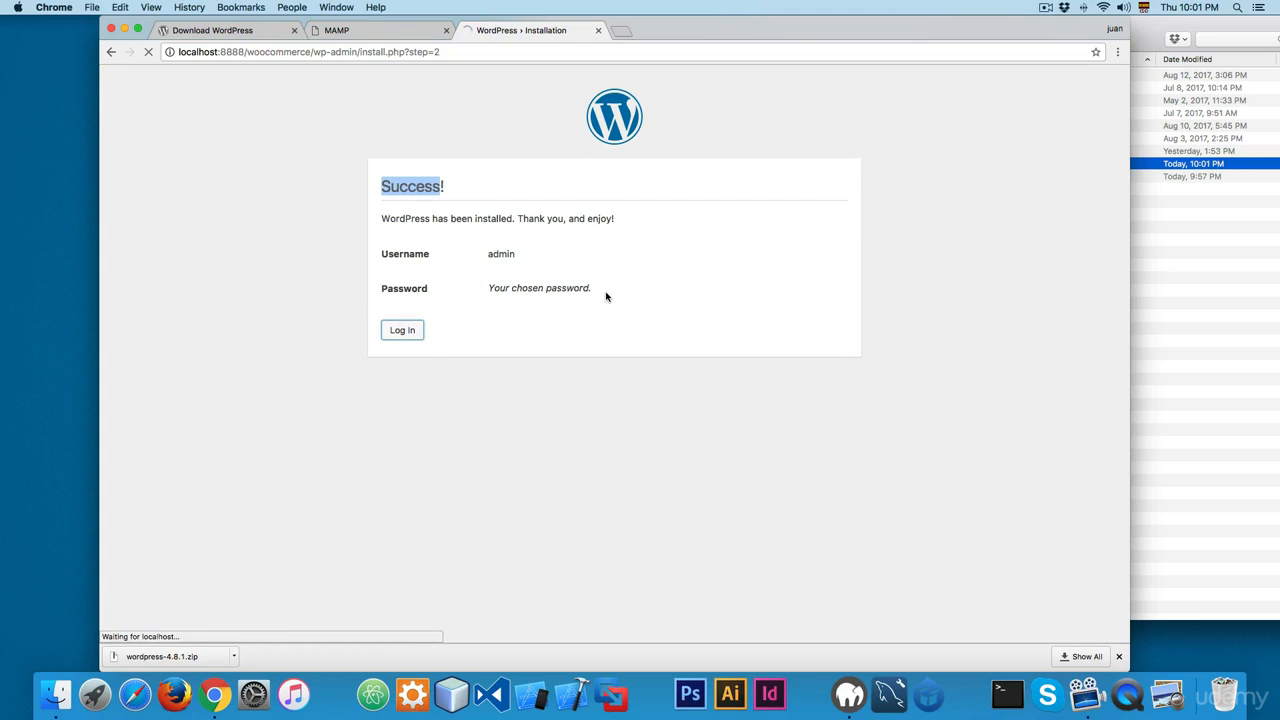
pyautogui.write('admin')
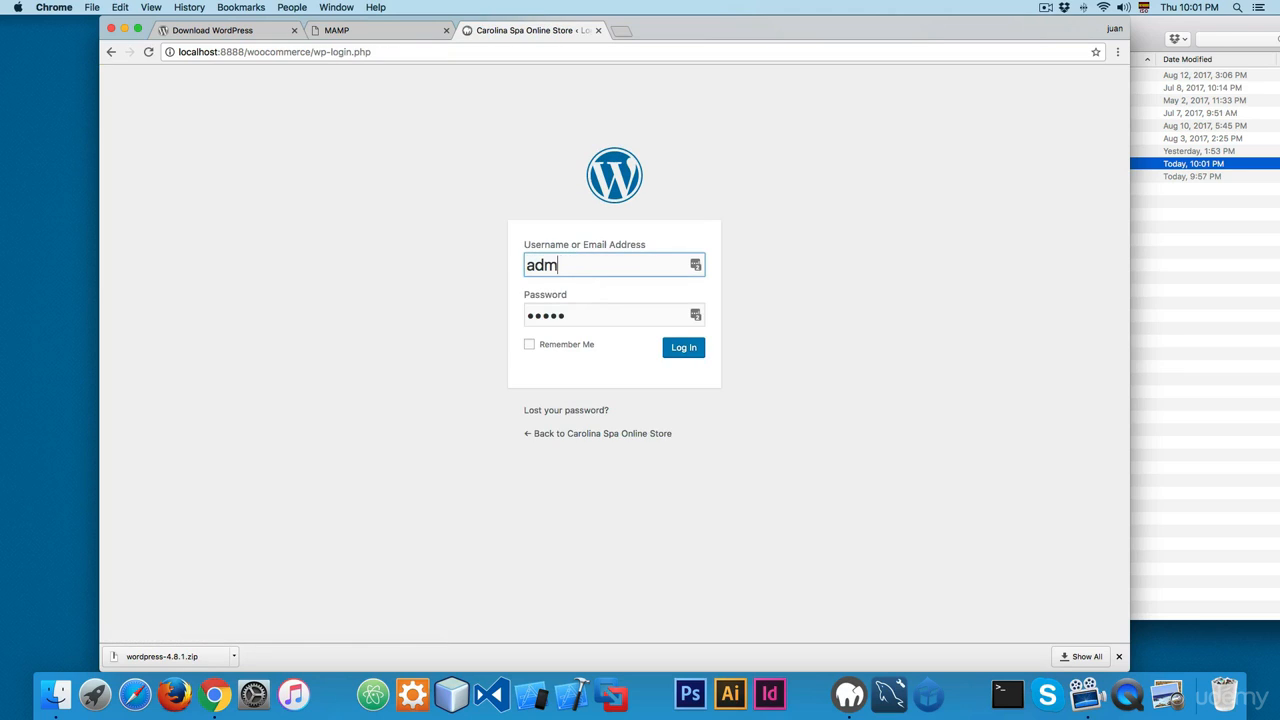
pyautogui.press('Tab')
pyautogui.write('admin')
pyautogui.press('Return')
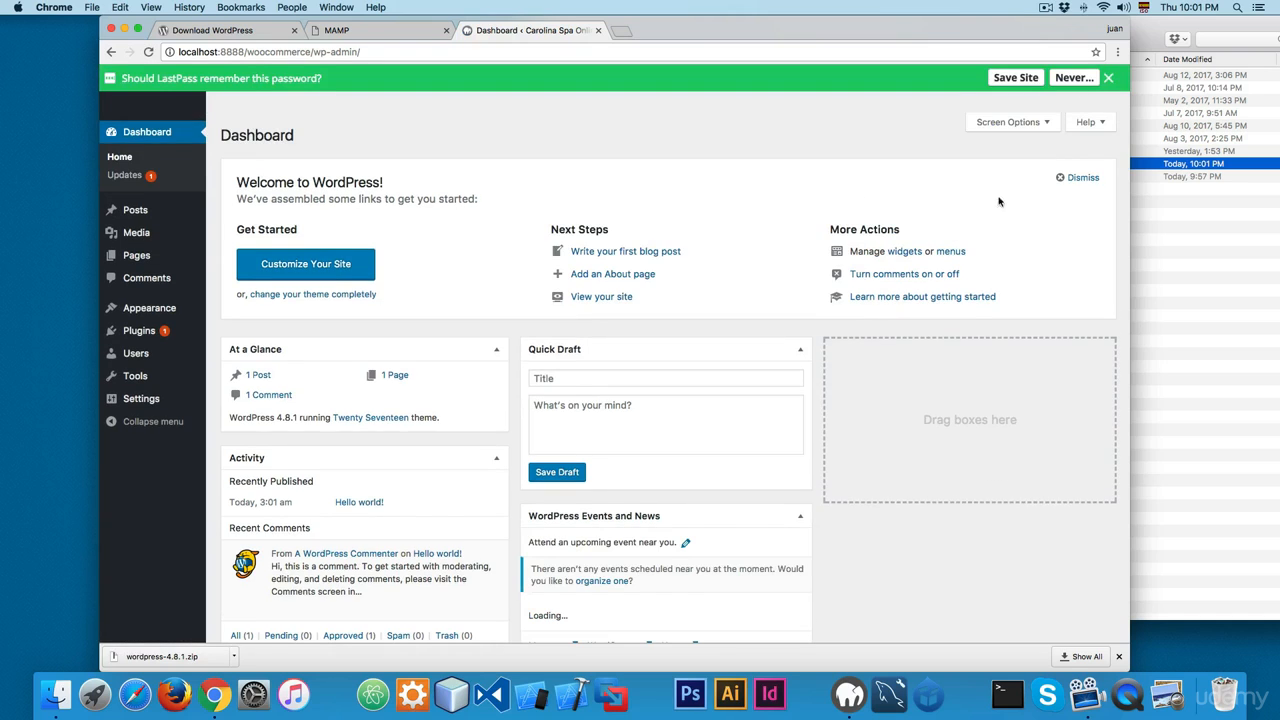
pyautogui.click(1108, 78)
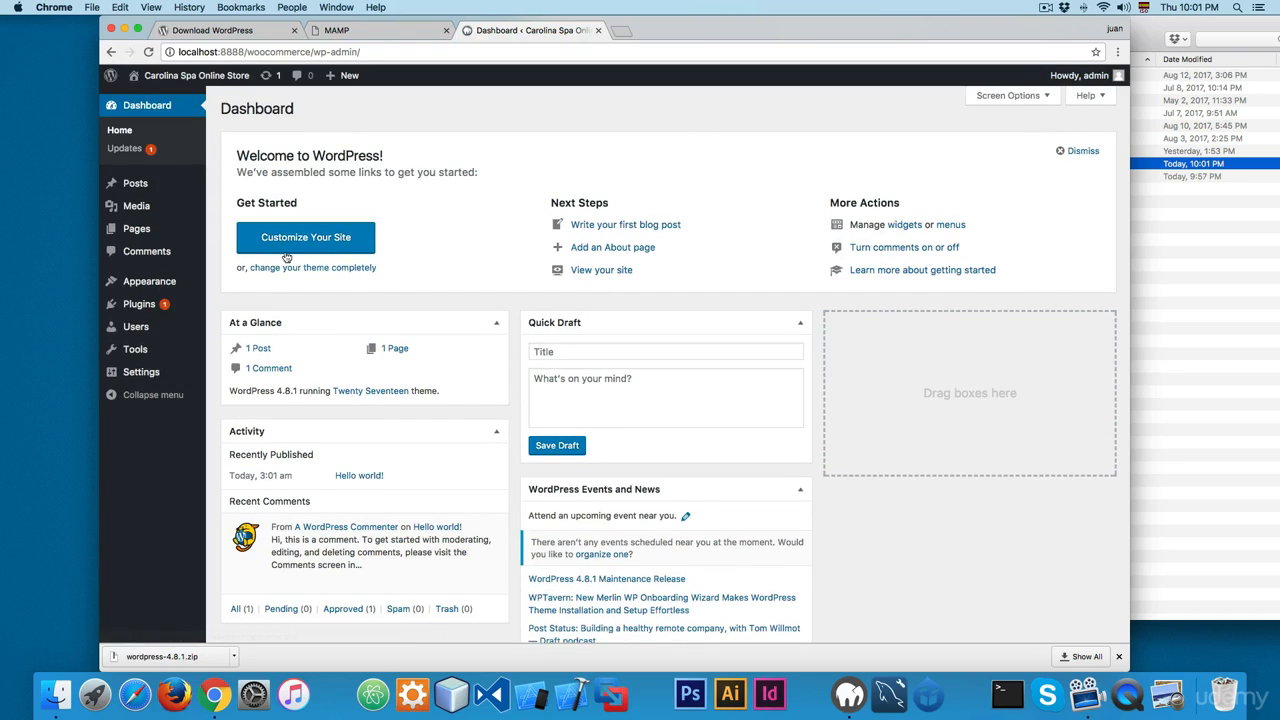
pyautogui.moveTo(191, 187)
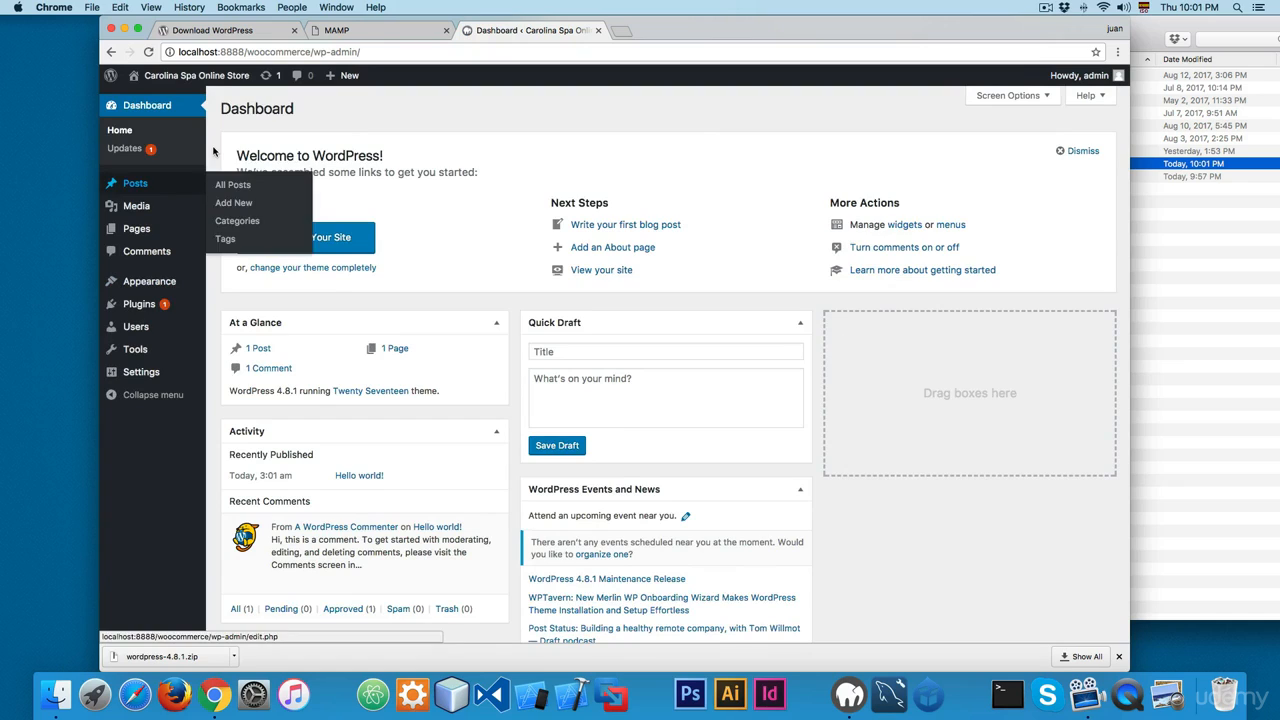
pyautogui.click(386, 47)
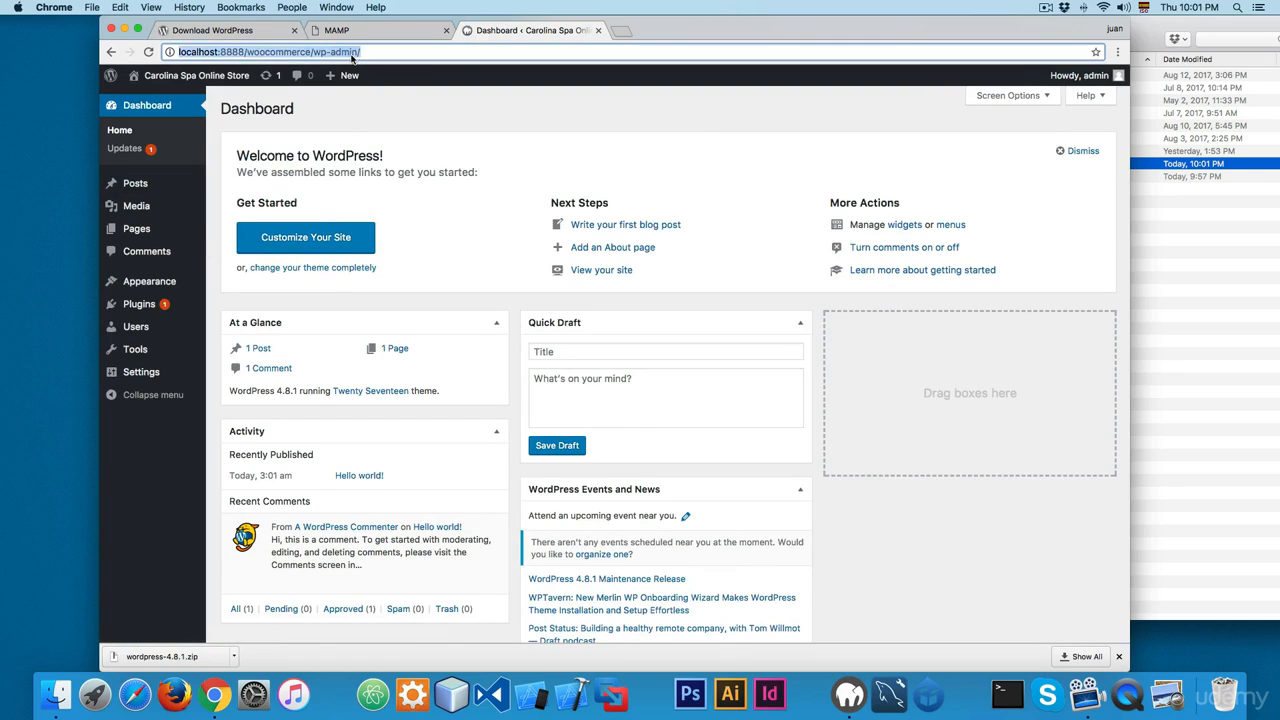
pyautogui.click(399, 92)
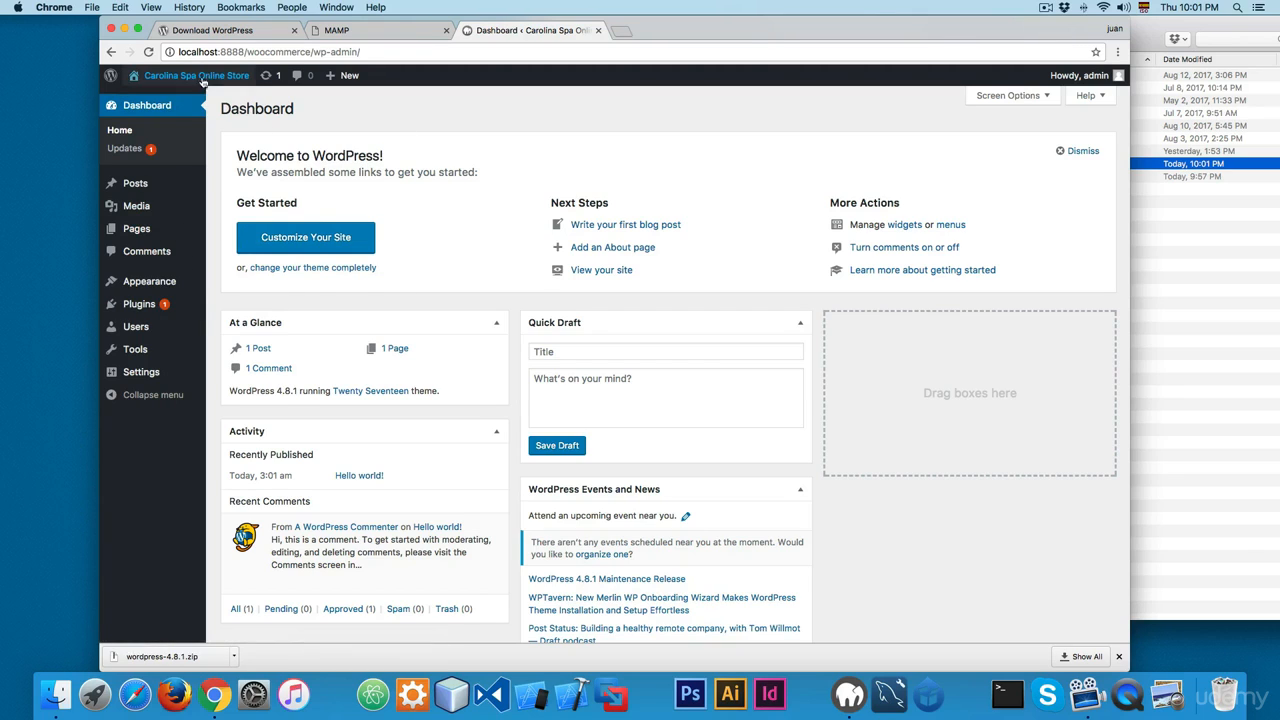
# Step: Open the site's front page in a new browser tab from the dashboard and look it over
pyautogui.moveTo(207, 86)
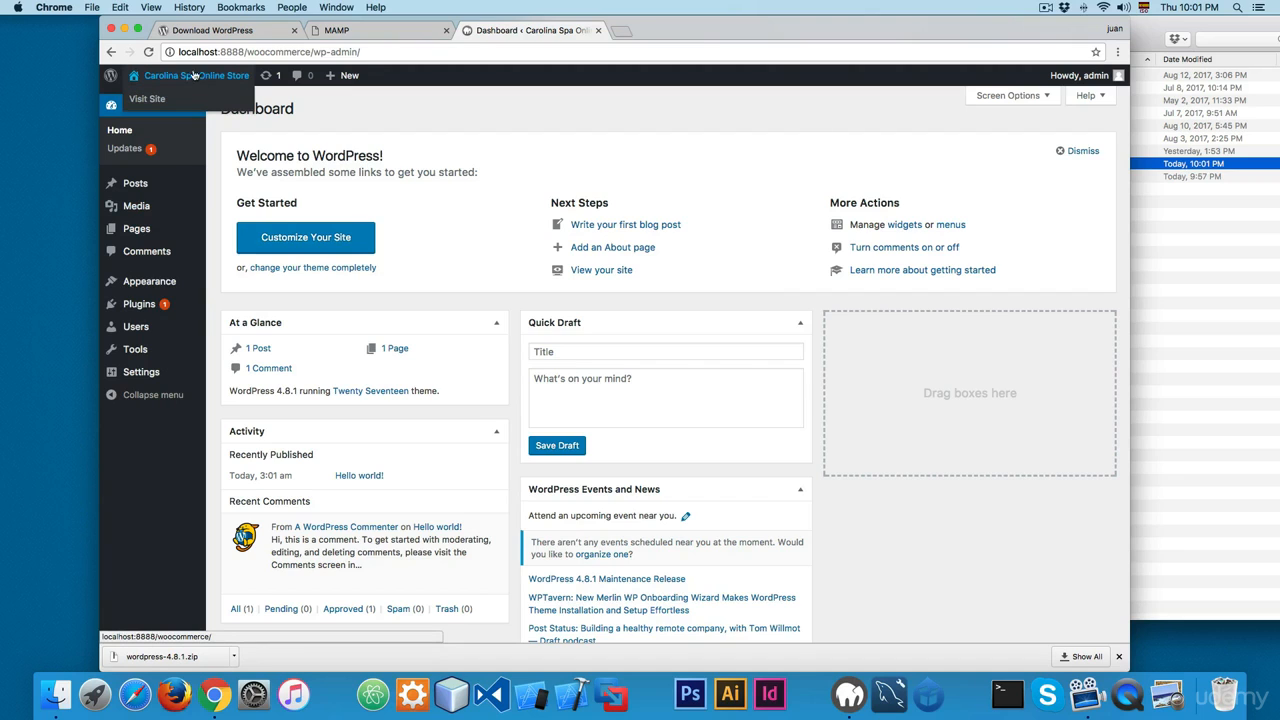
pyautogui.rightClick(150, 100)
pyautogui.click(185, 104)
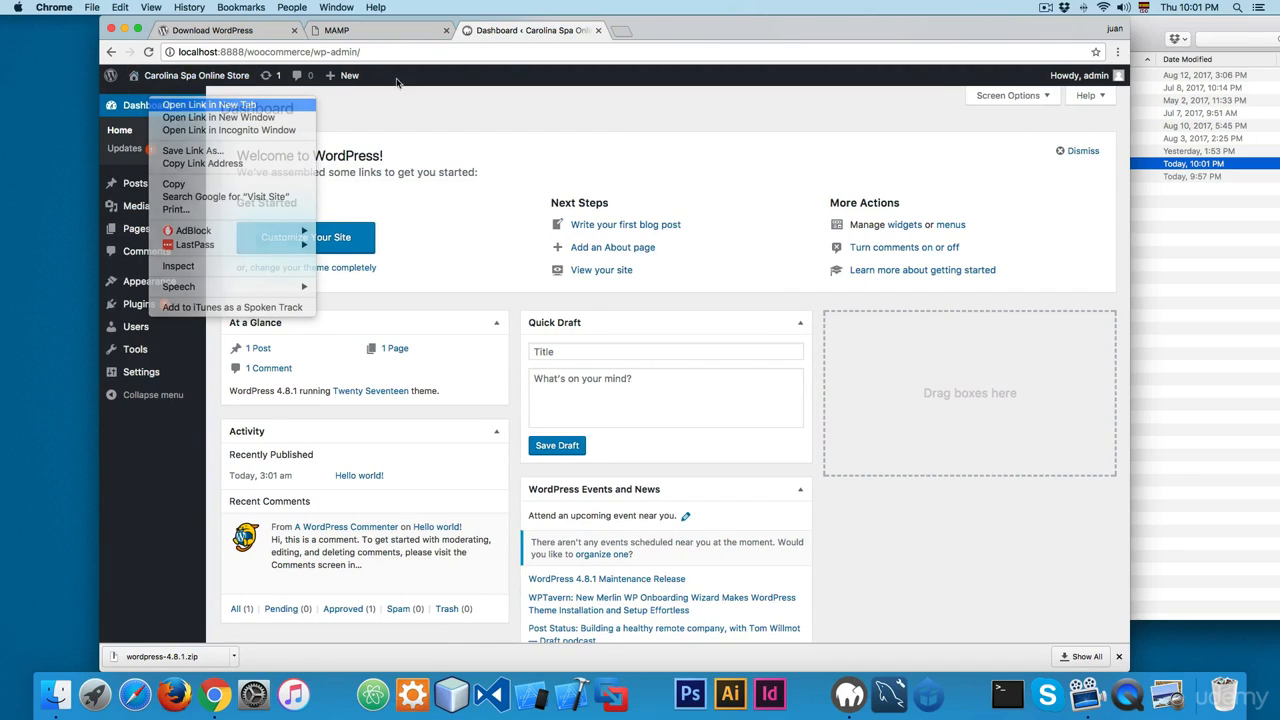
pyautogui.click(642, 32)
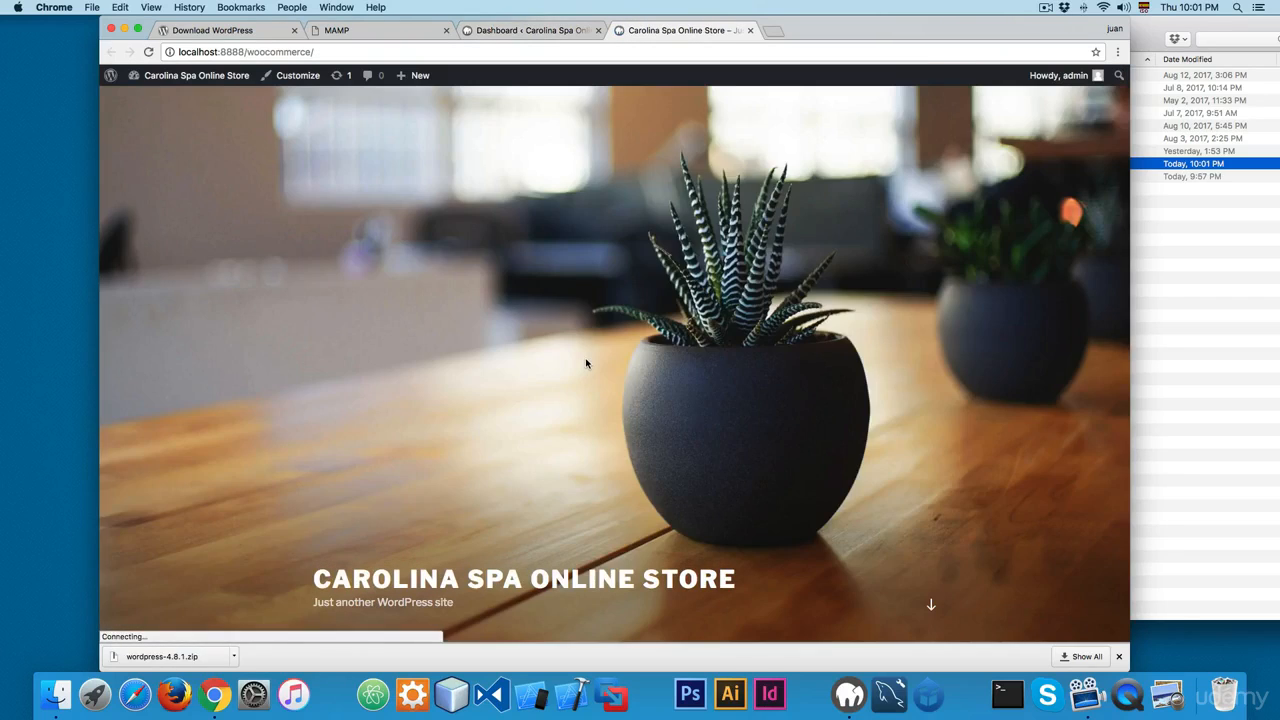
pyautogui.scroll(-15, 585, 360)
pyautogui.scroll(15, 583, 308)
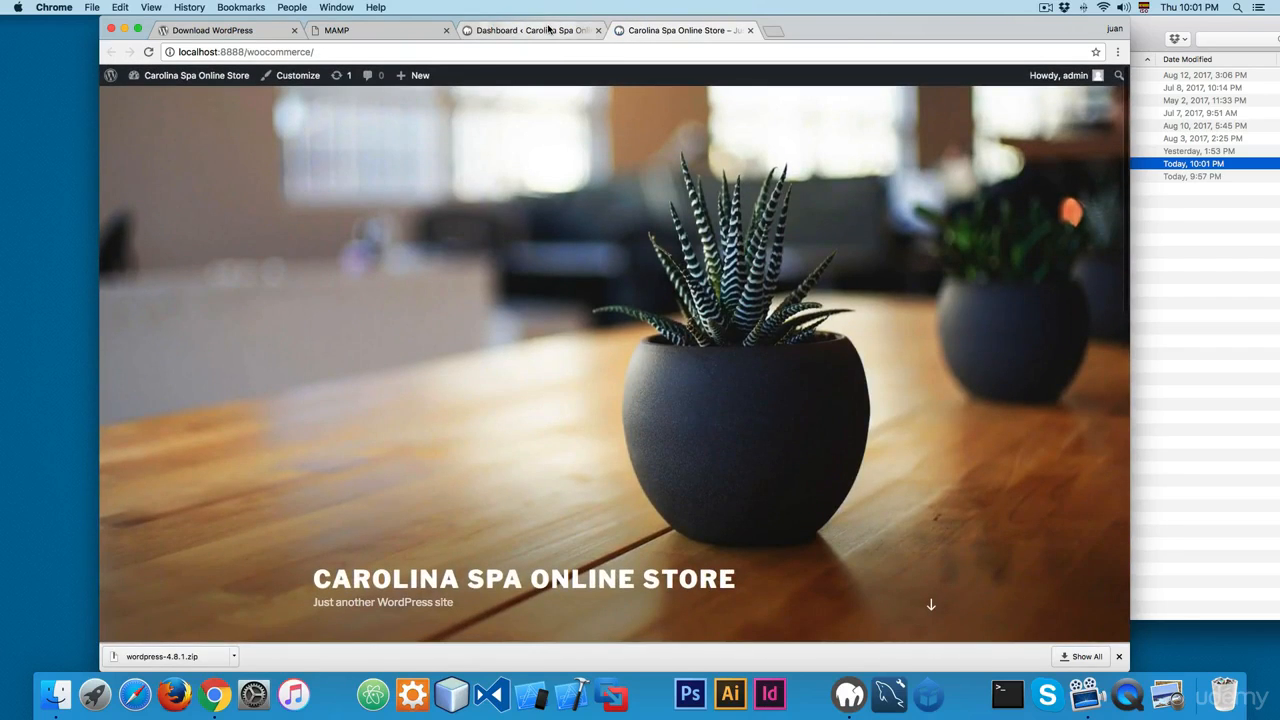
# Step: Compare the dashboard with the site's front page and return to the dashboard
pyautogui.click(548, 30)
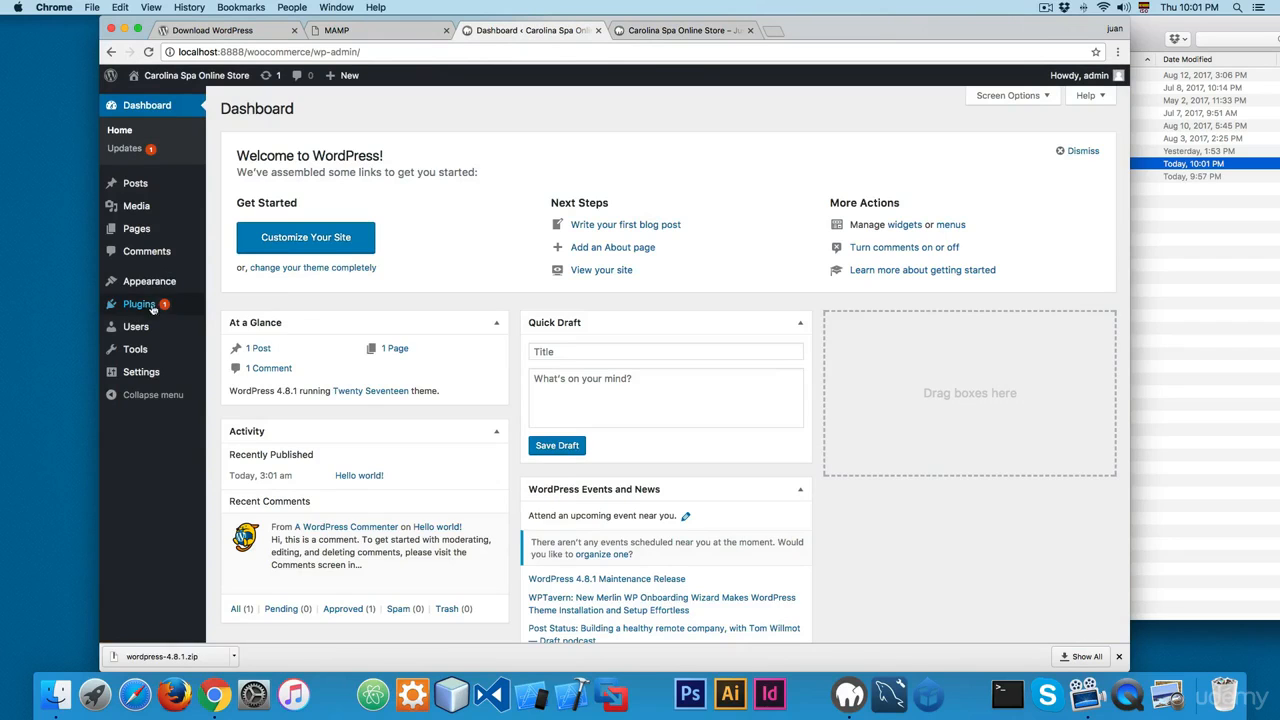
pyautogui.click(652, 38)
pyautogui.scroll(-4, 397, 314)
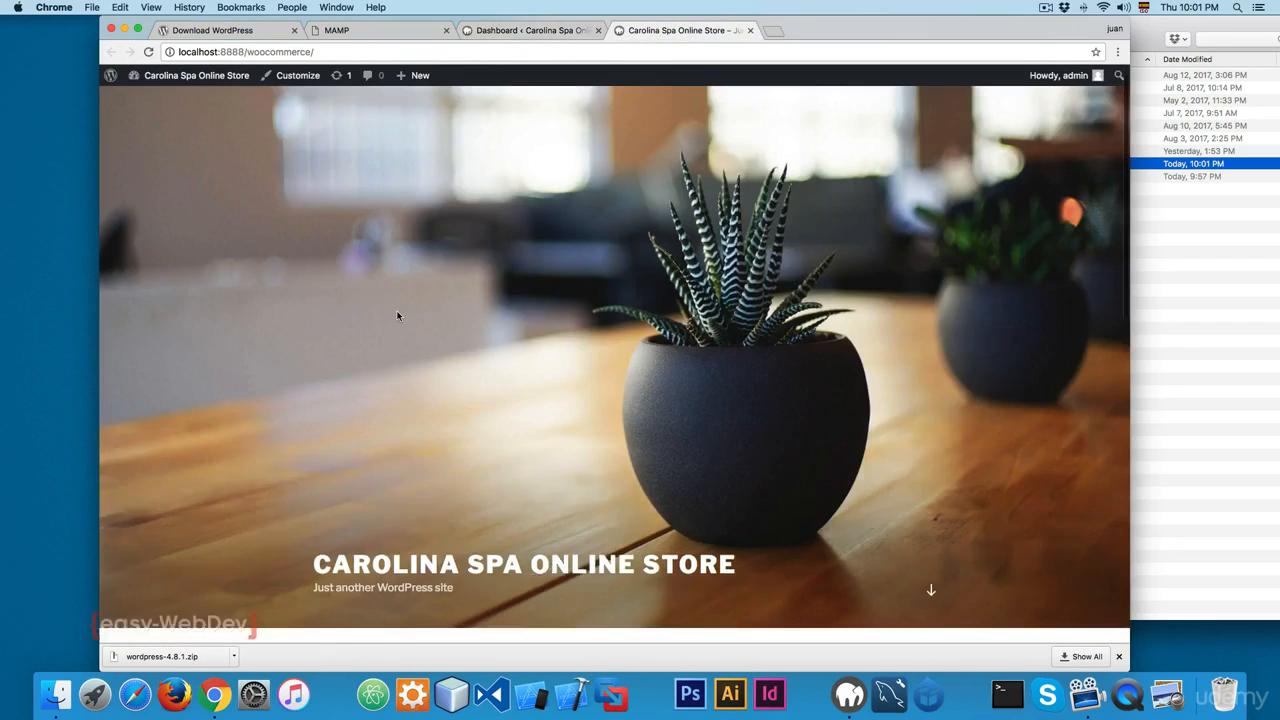
pyautogui.scroll(5, 427, 339)
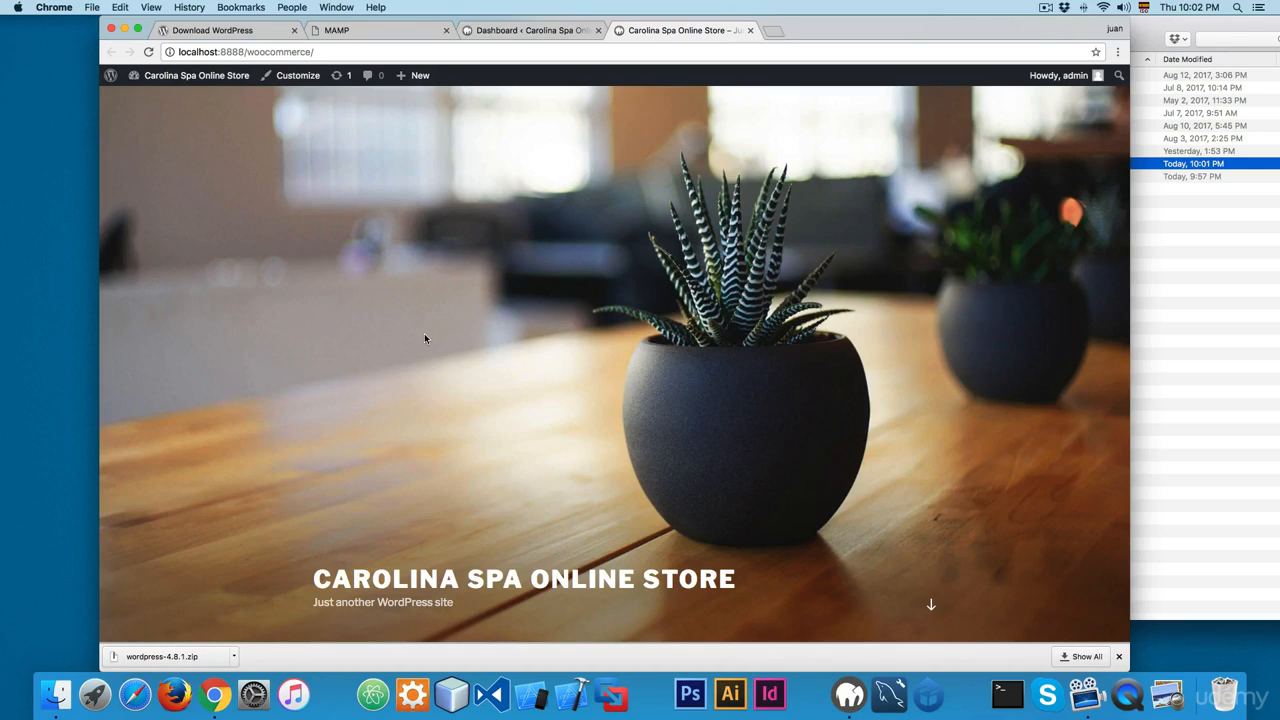
pyautogui.click(513, 38)
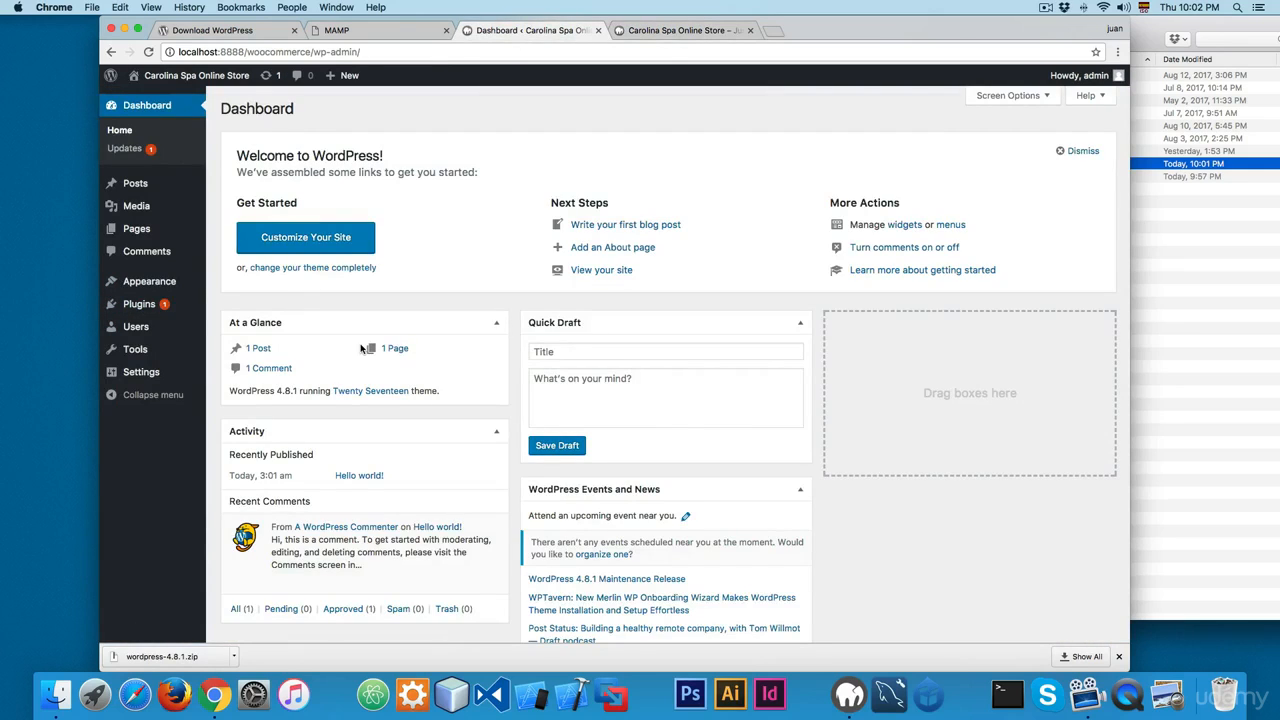